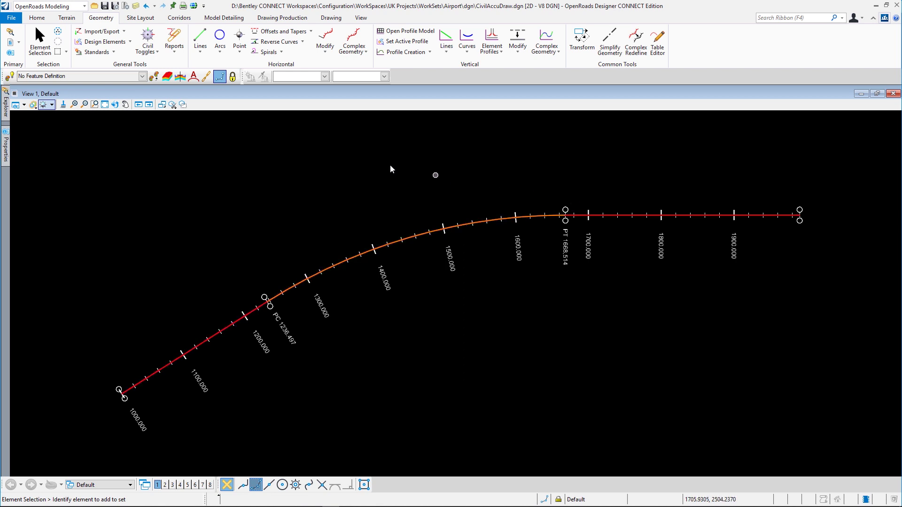
- Start a partial single offset from the curved alignment, placing its start near the PC
click(311, 32)
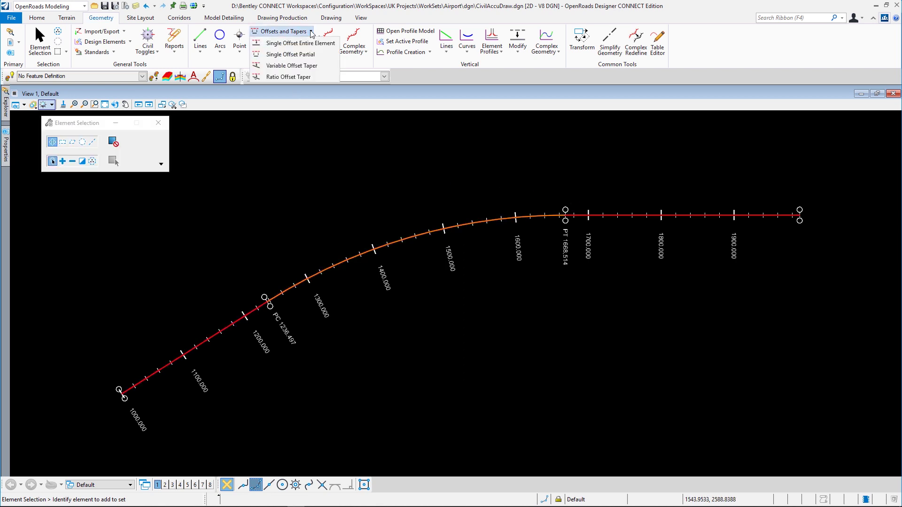
click(297, 54)
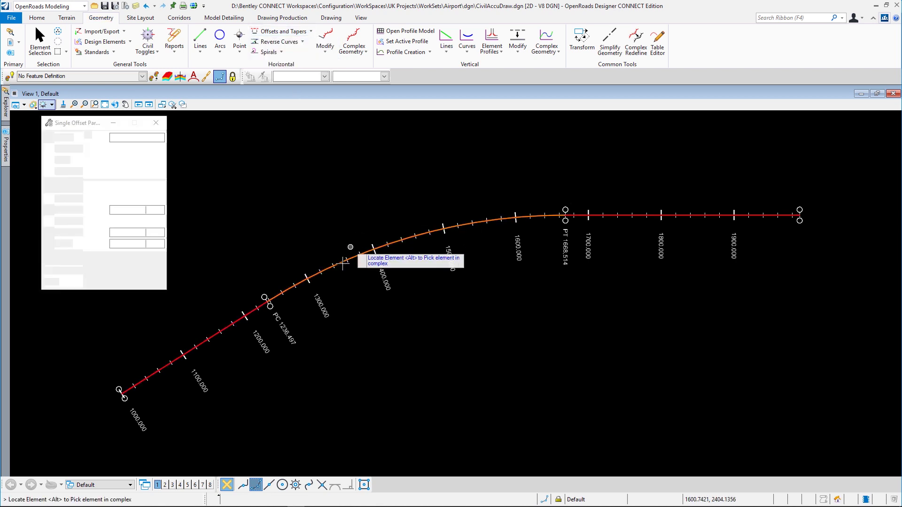
click(345, 256)
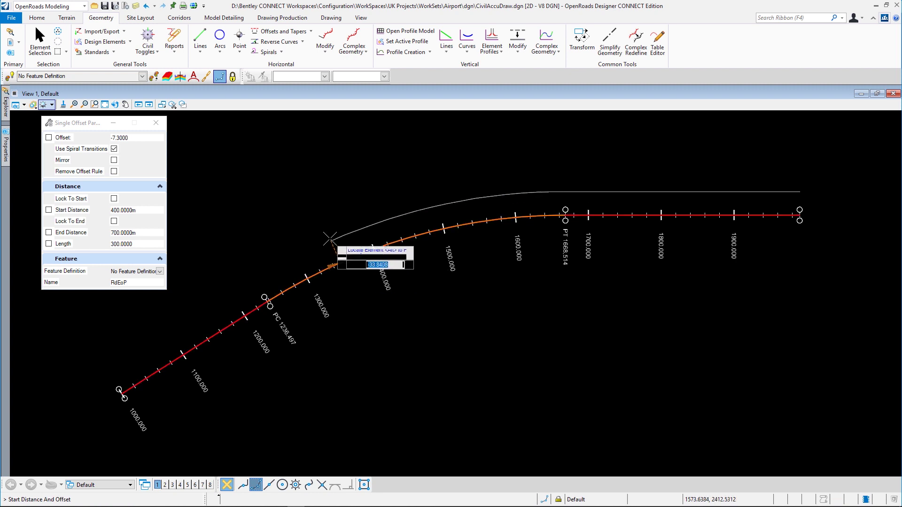
click(429, 221)
right_click(197, 211)
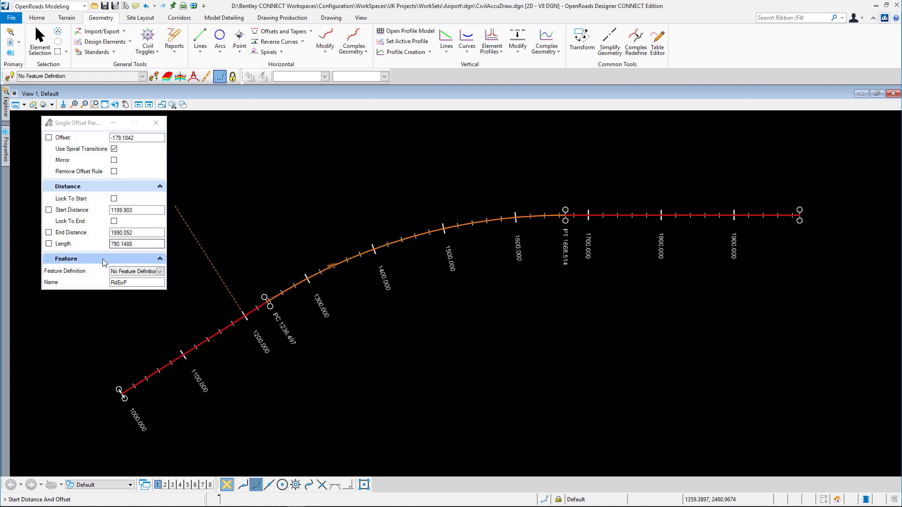
click(266, 277)
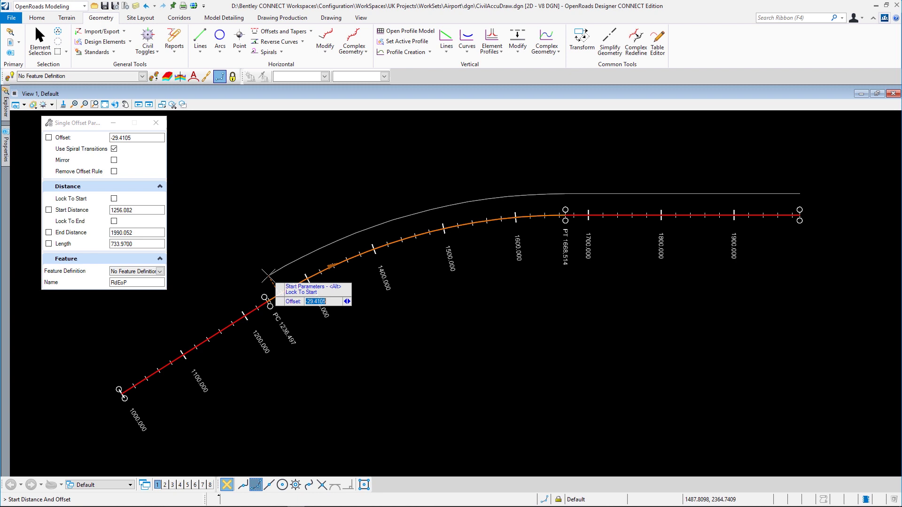
- Reset the offset command and turn on Civil AccuDraw from the Civil Toggles
click(259, 229)
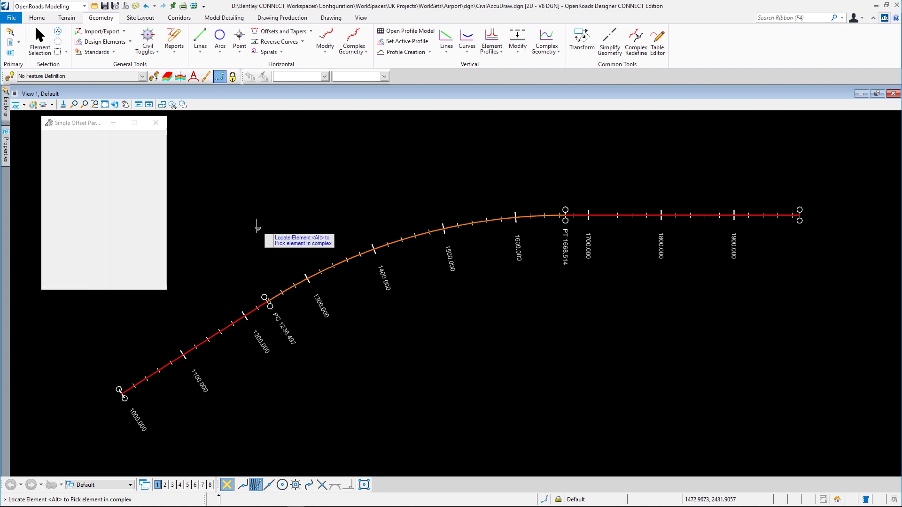
click(147, 34)
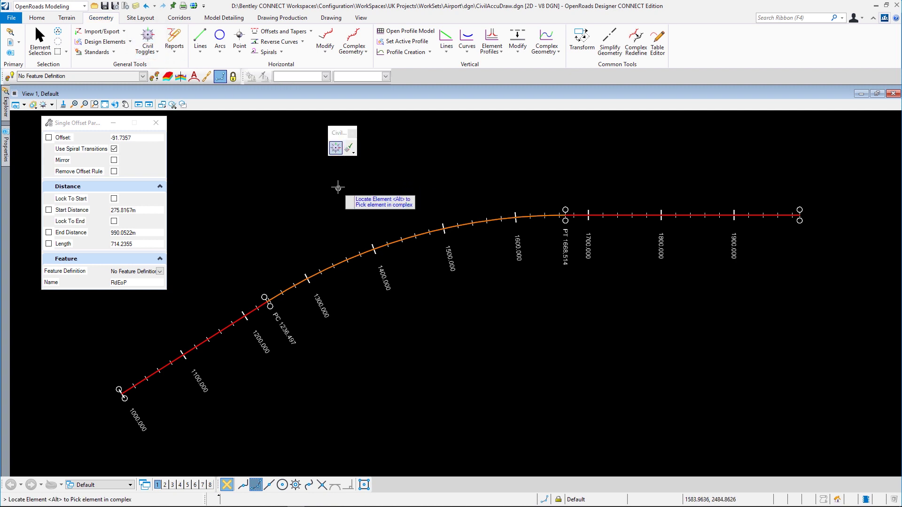
click(335, 148)
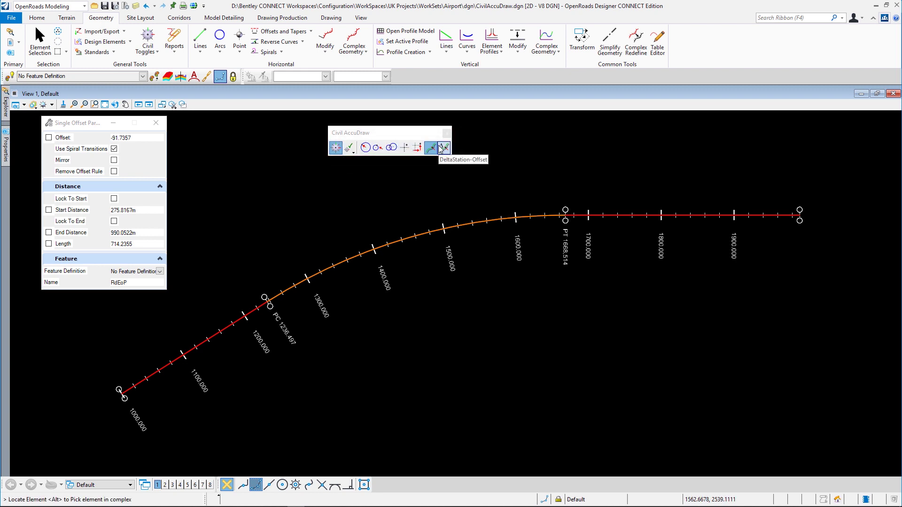
- Make Linear > Pavement > Road_EdgeOfPavement the active feature definition
click(144, 76)
click(21, 102)
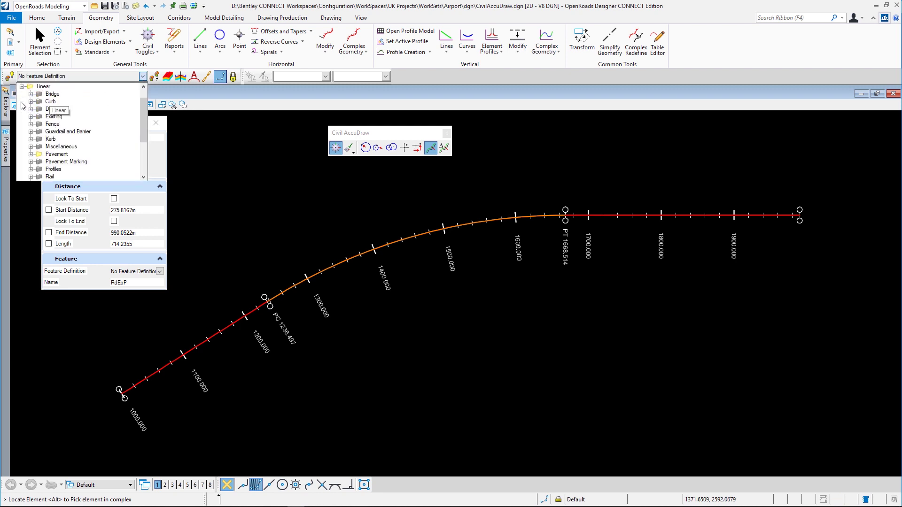
click(30, 162)
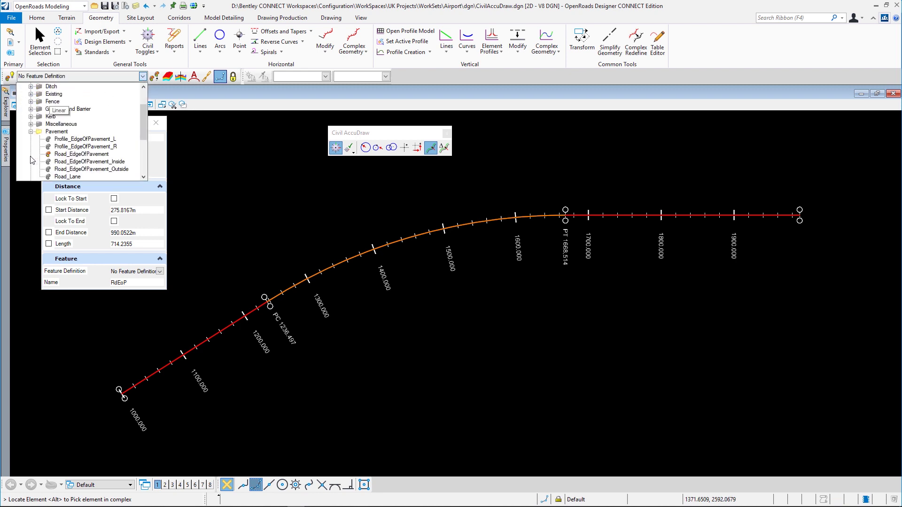
click(70, 161)
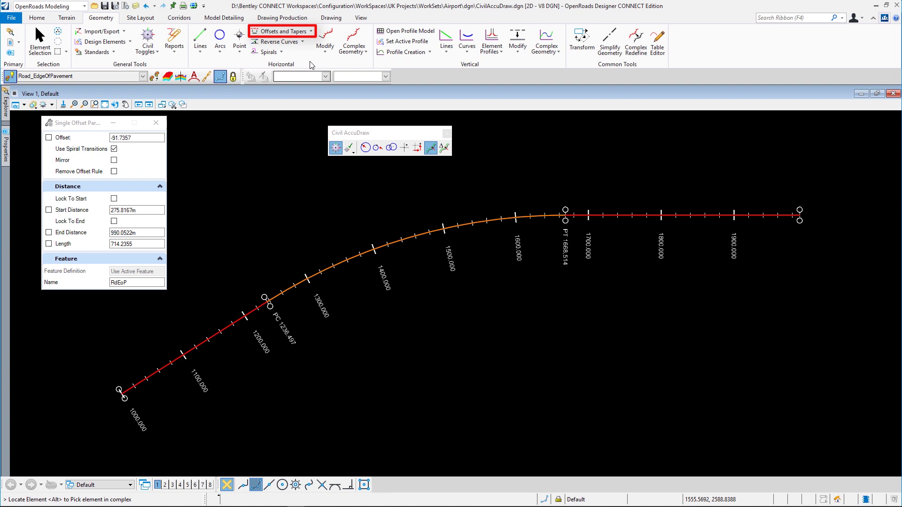
- Start the Variable Offset Taper tool from Offsets and Tapers
click(310, 31)
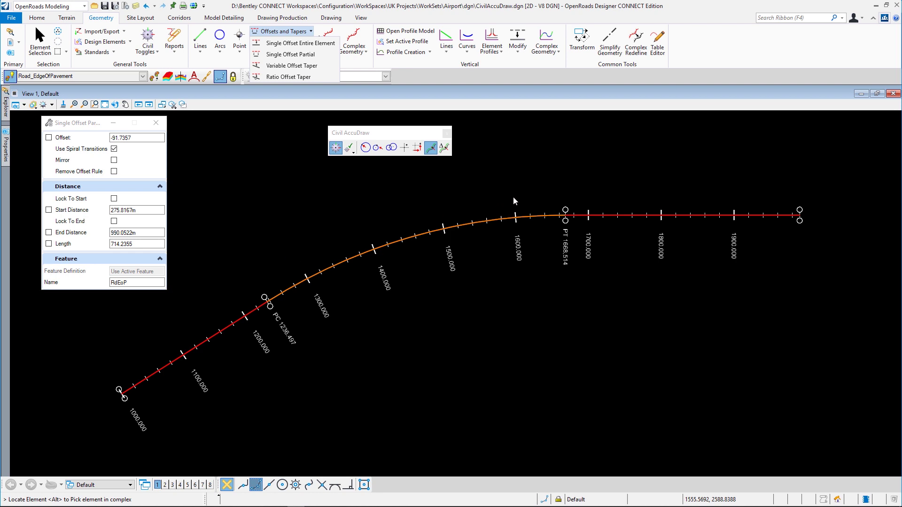
click(311, 32)
click(311, 31)
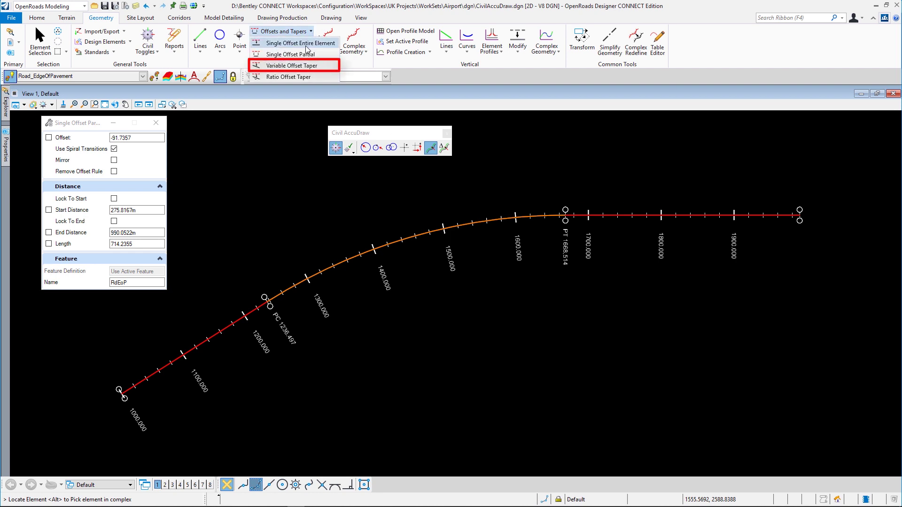
click(298, 66)
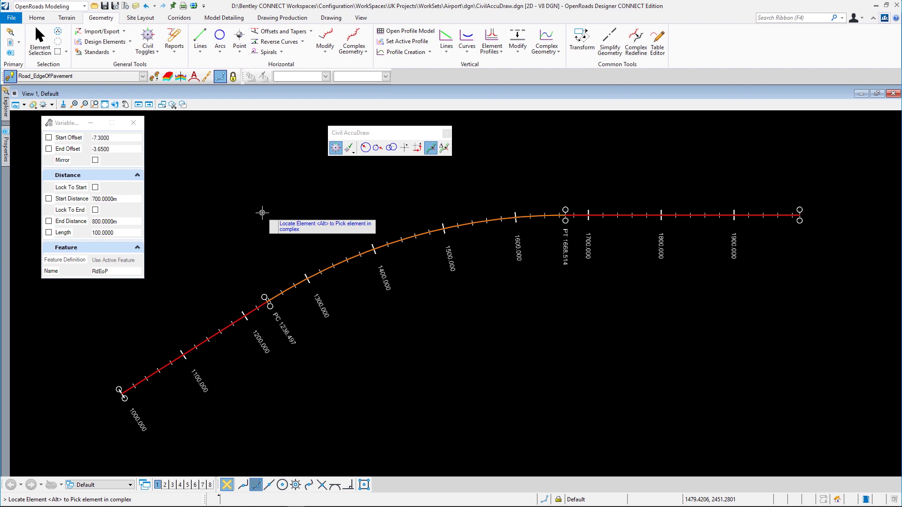
- Pick the alignment, then try Delta Station/Offset, XY and Polar entry before returning to Station/Offset
click(286, 289)
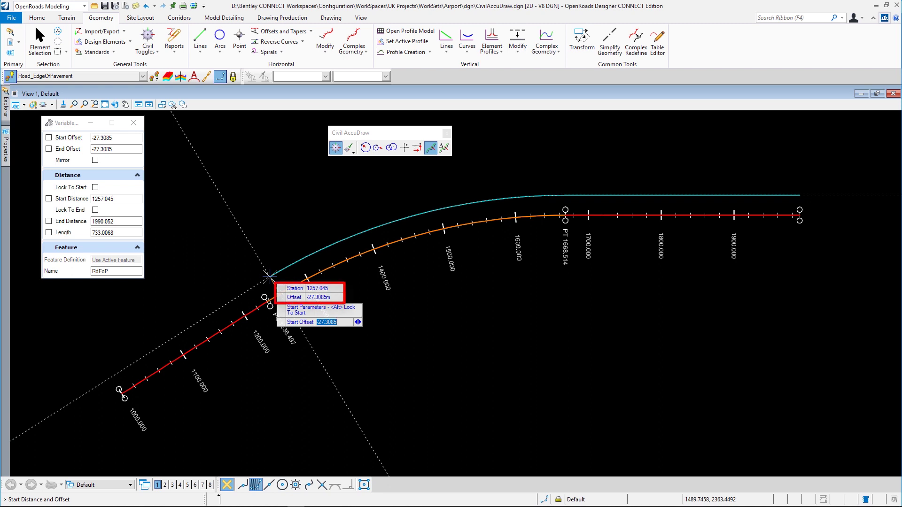
click(443, 149)
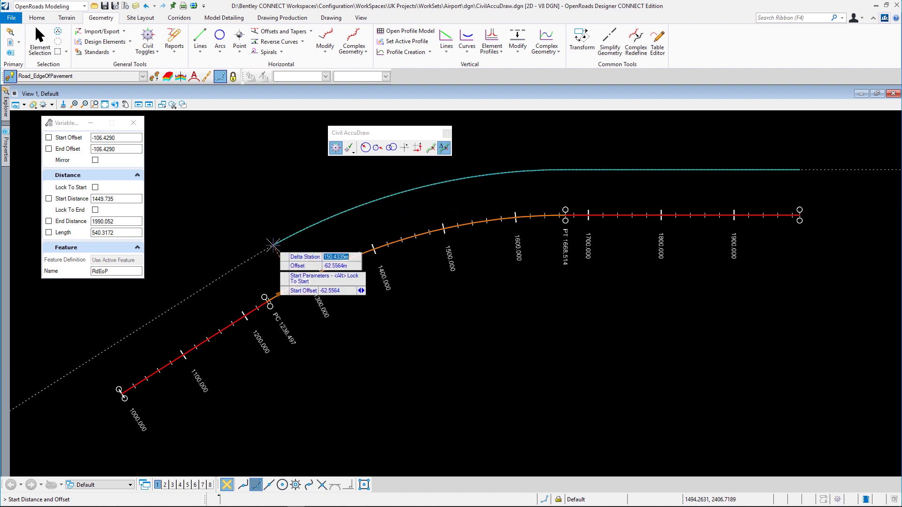
click(430, 149)
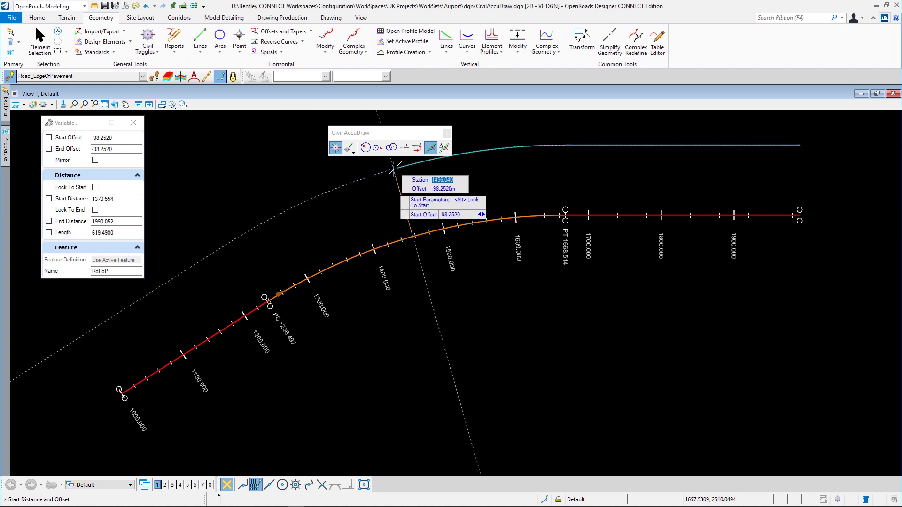
click(403, 149)
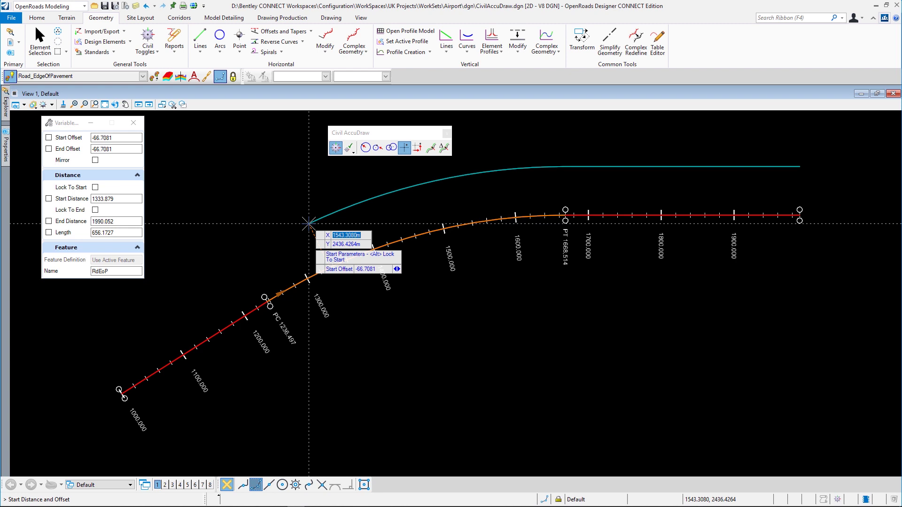
click(365, 148)
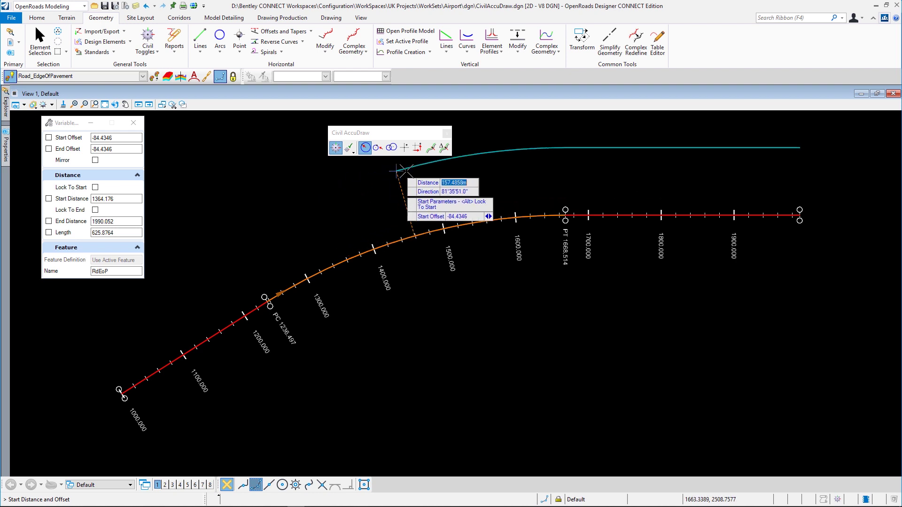
click(430, 147)
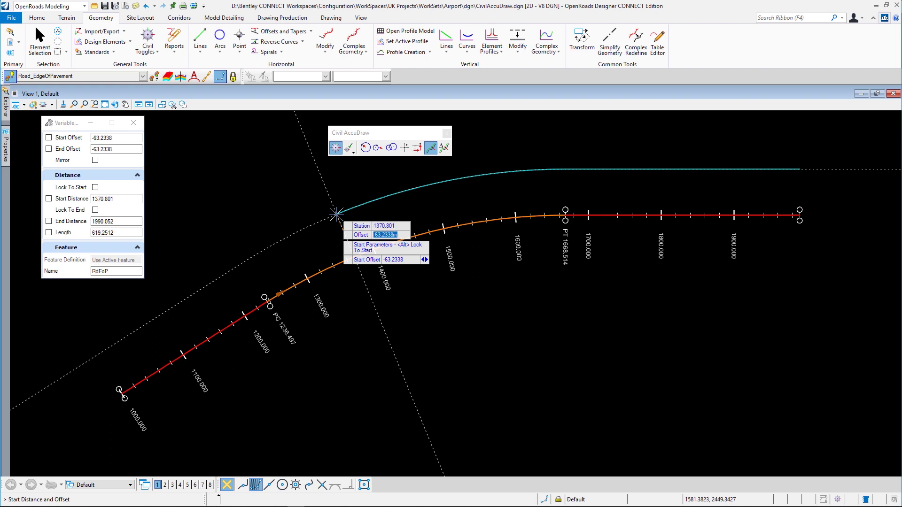
click(336, 214)
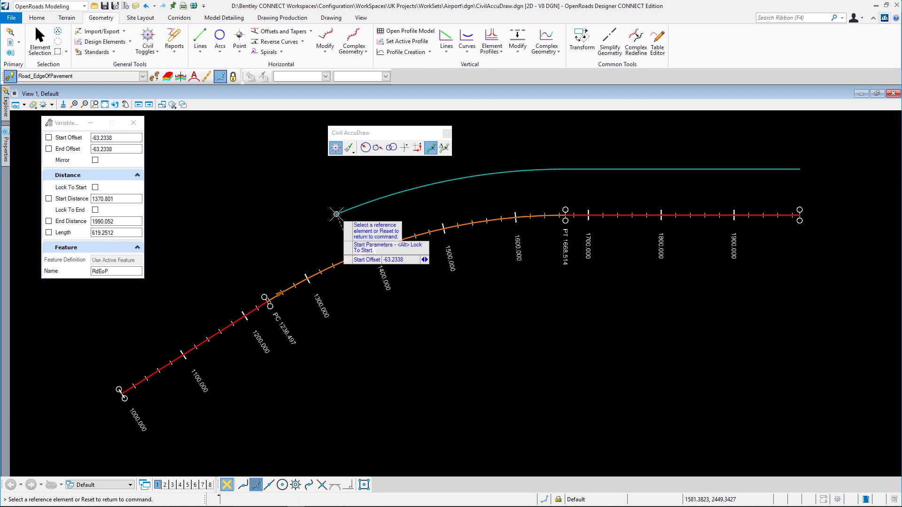
- Re-pick the alignment, lock start offset 3.65, and accept the taper start at station 1300
click(325, 268)
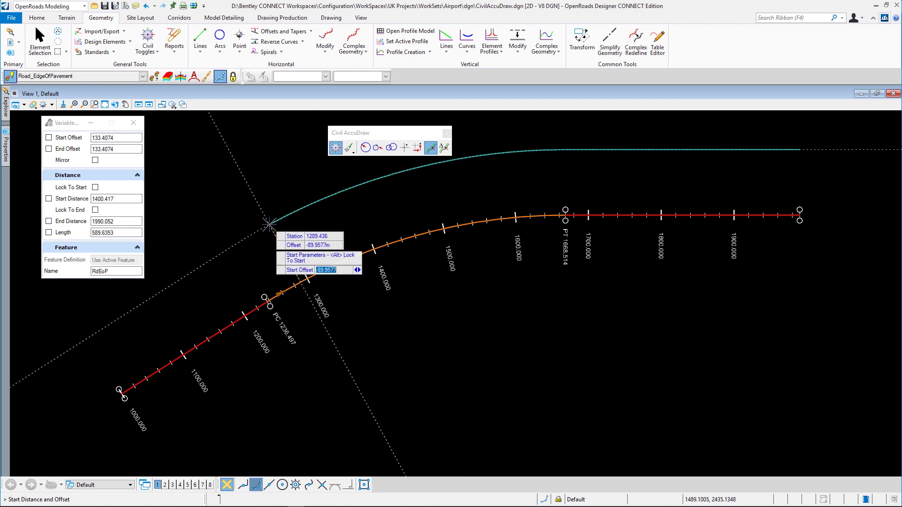
key(Tab)
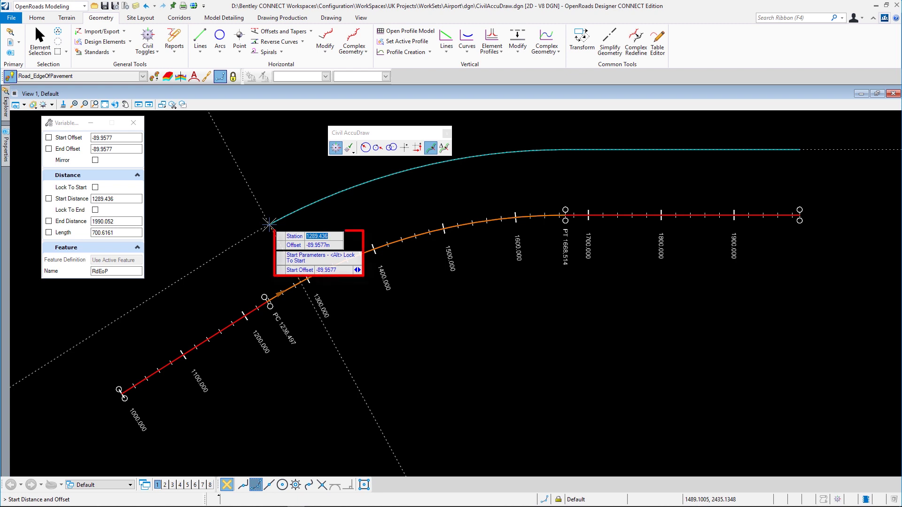
text(1200)
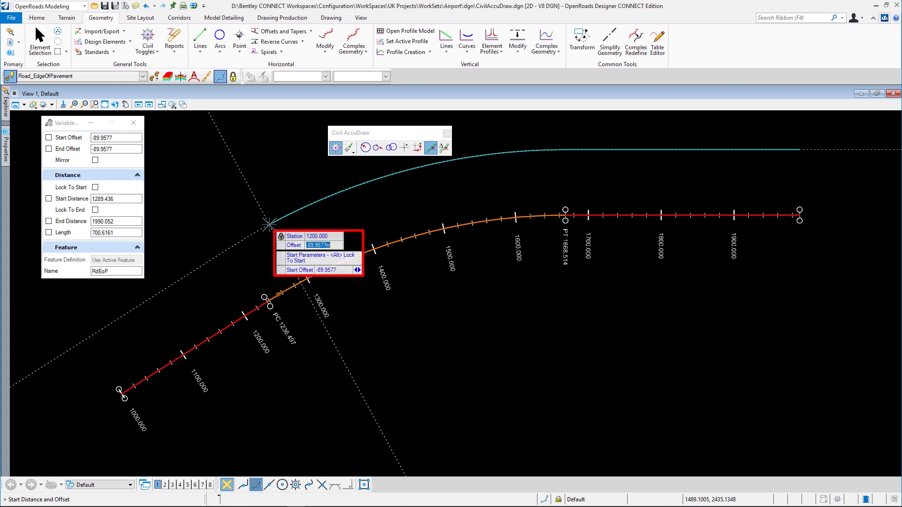
key(Return)
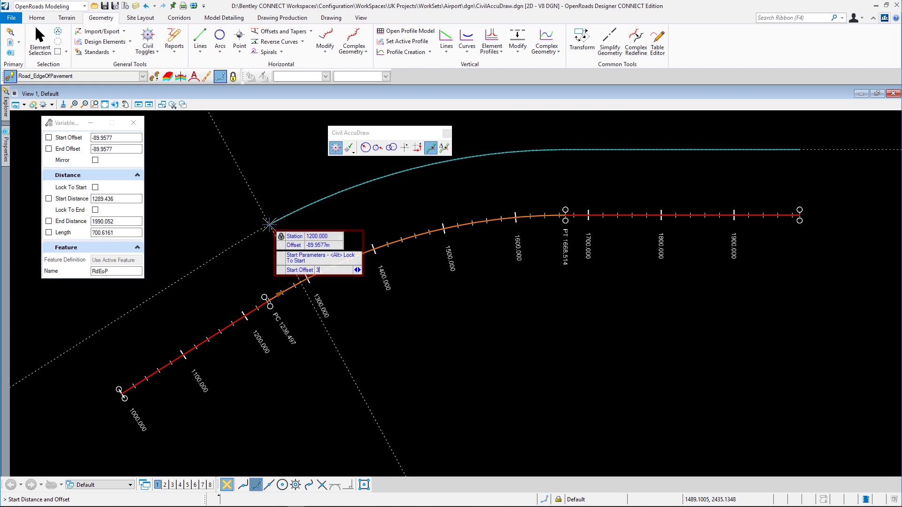
text(3.65)
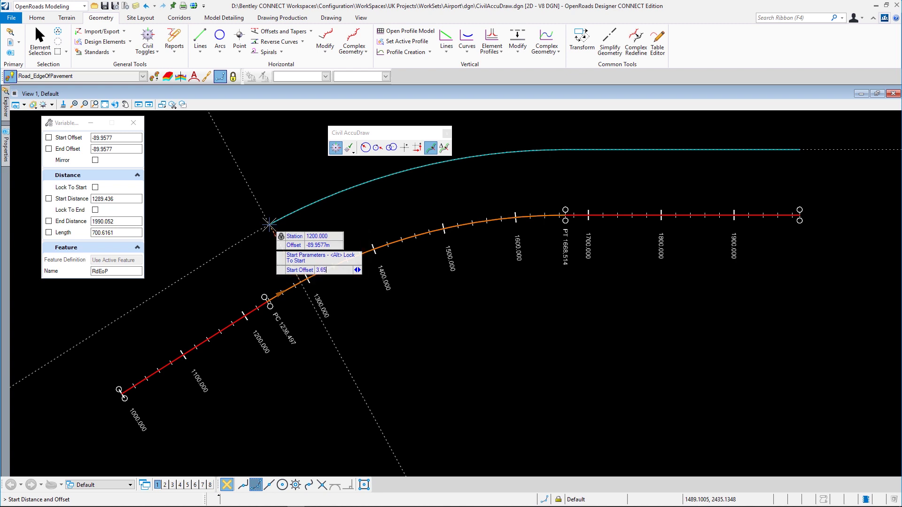
key(Return)
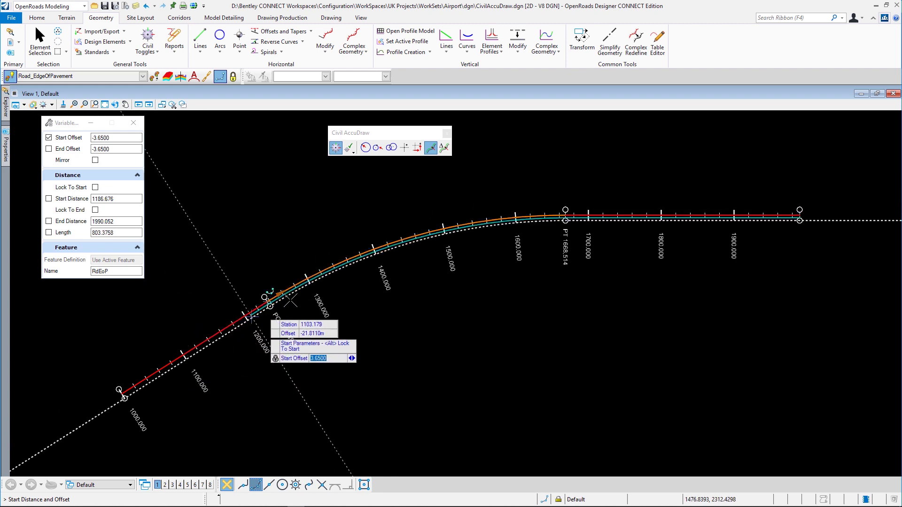
key(Tab)
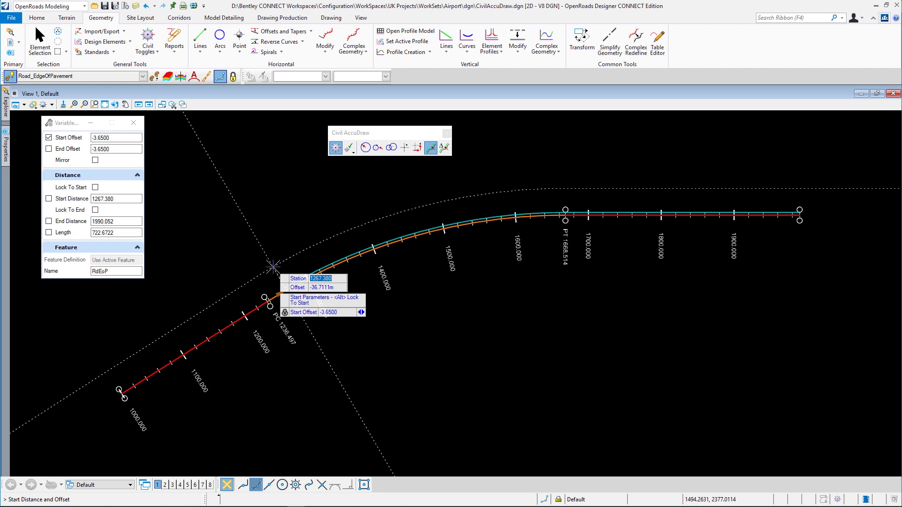
text(1300)
key(Tab)
click(318, 236)
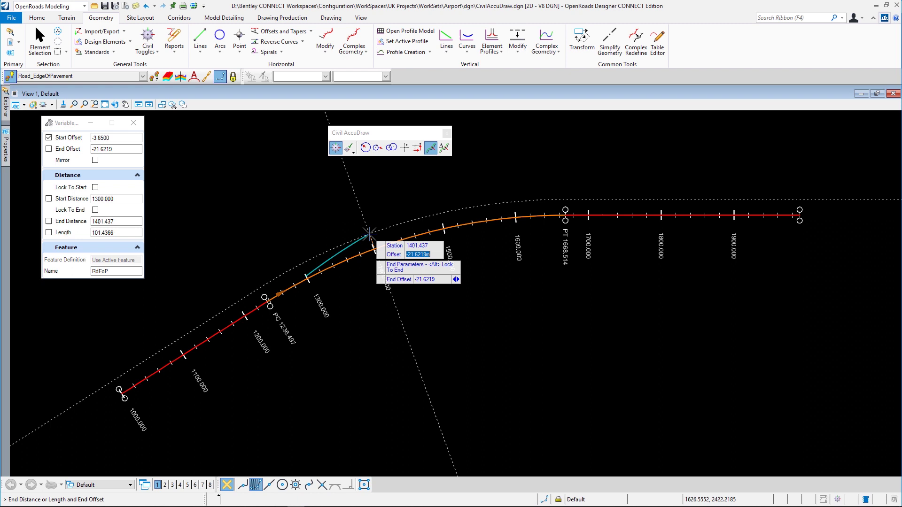
- Lock the taper's end offset at 7.3 and its length at 100 m
key(Tab)
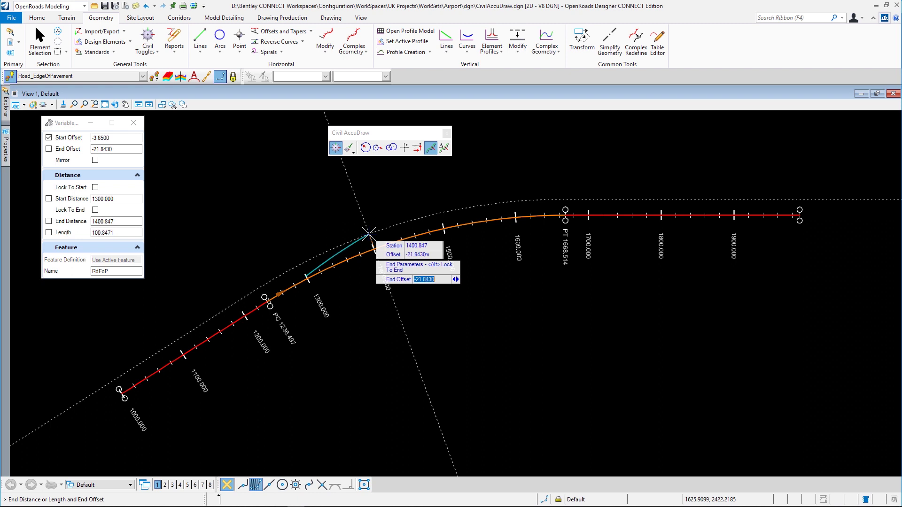
text(7)
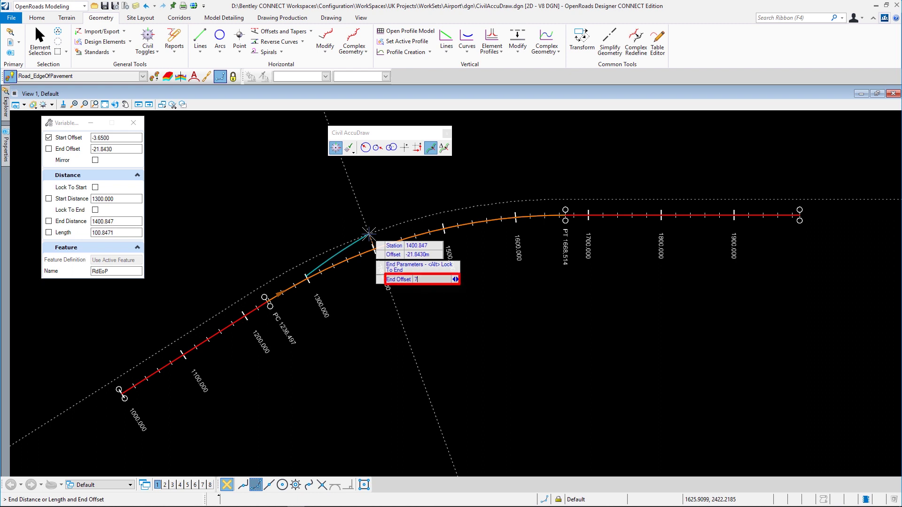
text(.3)
key(Return)
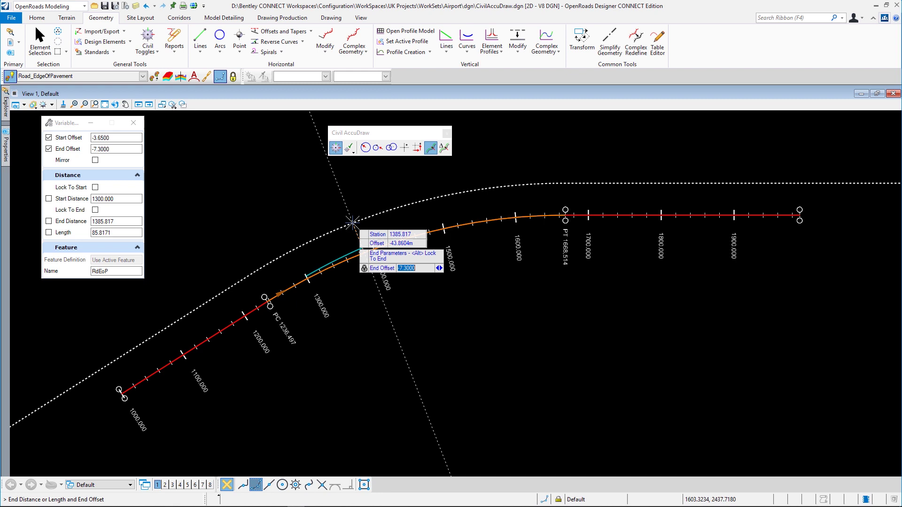
key(Right)
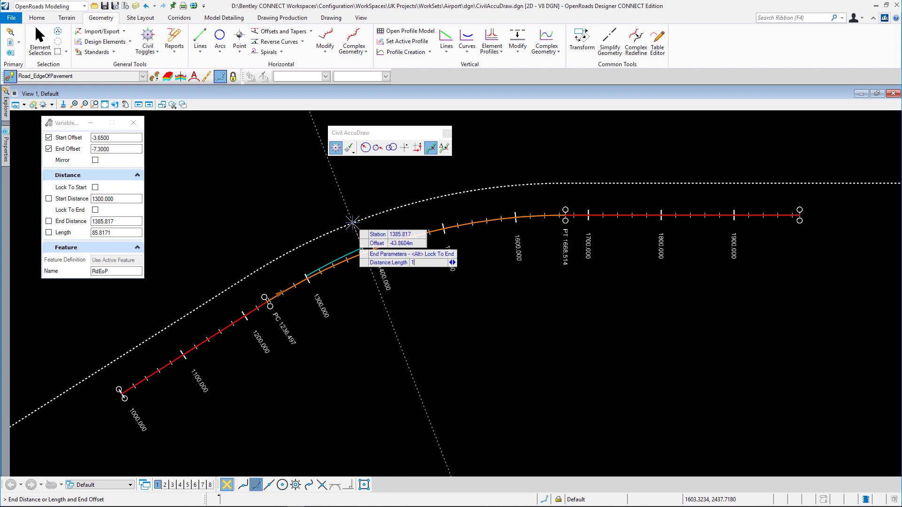
key(Return)
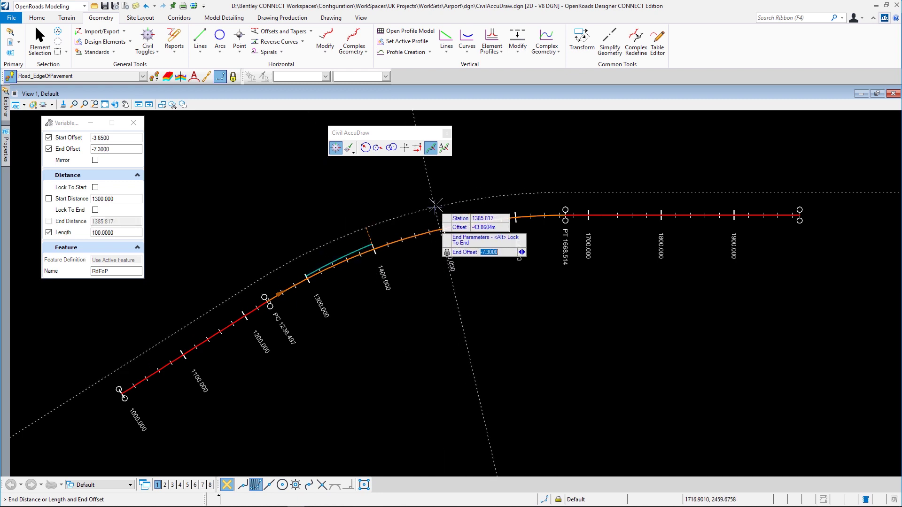
- Accept the -7.3 end offset with no mirroring to create the 1300–1400 taper
click(436, 208)
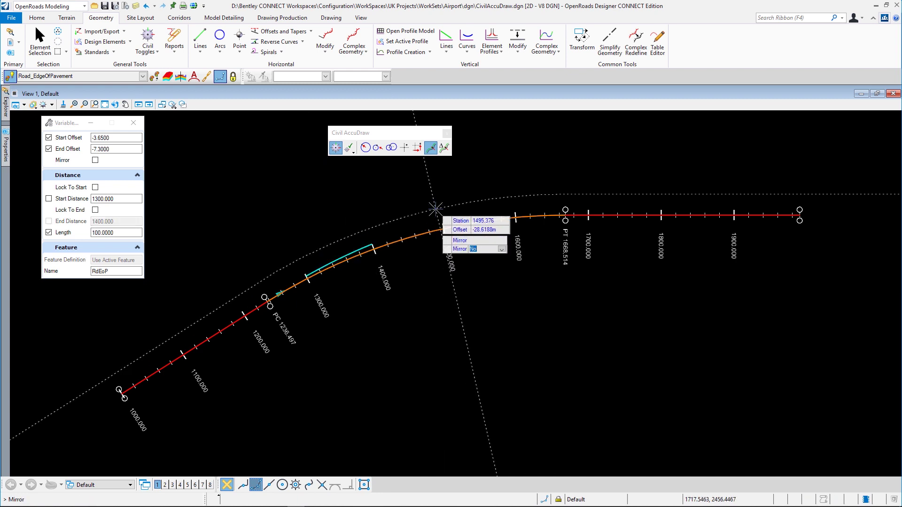
click(436, 208)
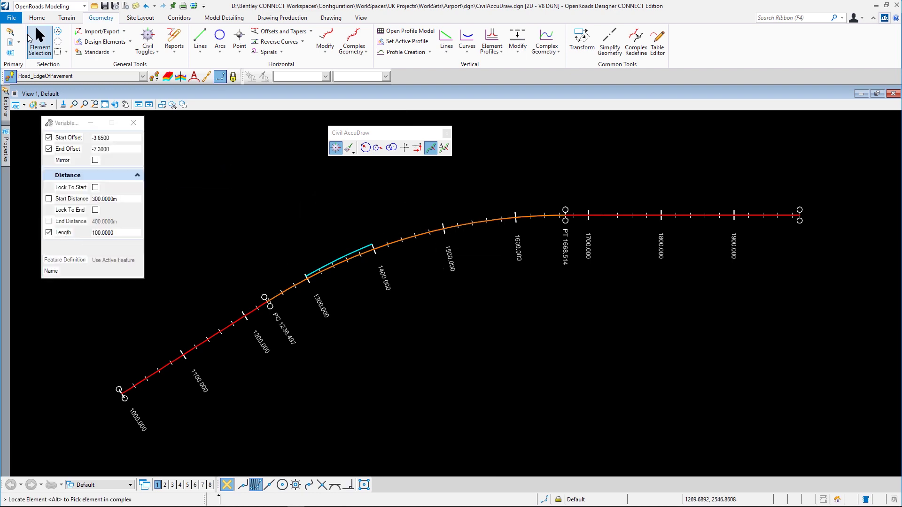
click(33, 40)
- Select the new taper and change its start station value to 1350
scroll(355, 256, up, 5)
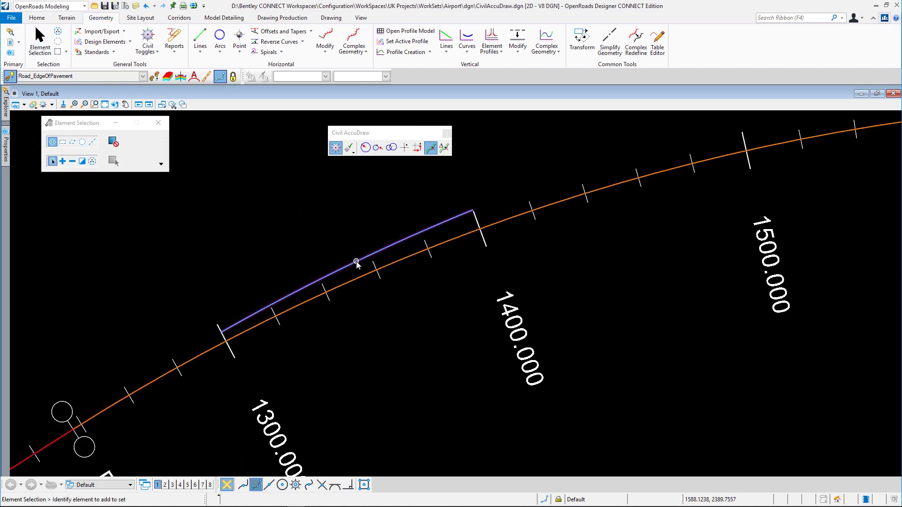
click(357, 261)
scroll(292, 368, up, 2)
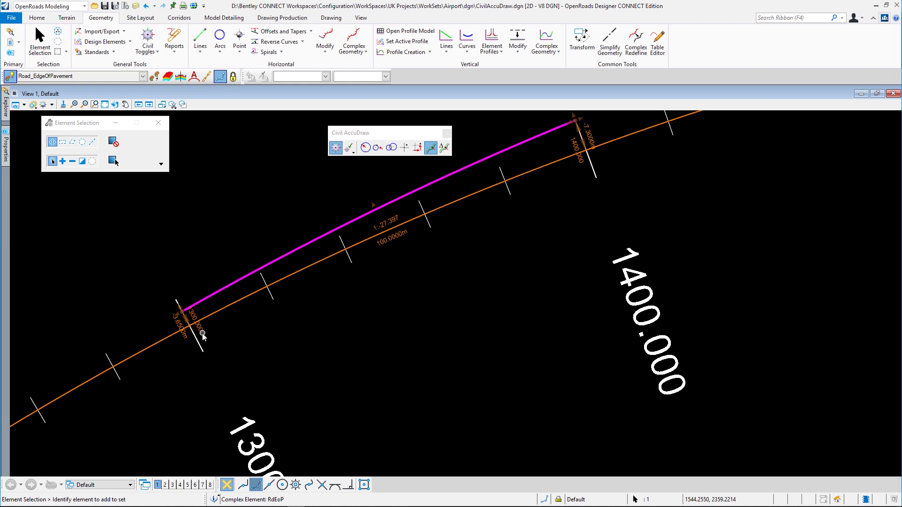
click(202, 332)
text(1350)
key(Return)
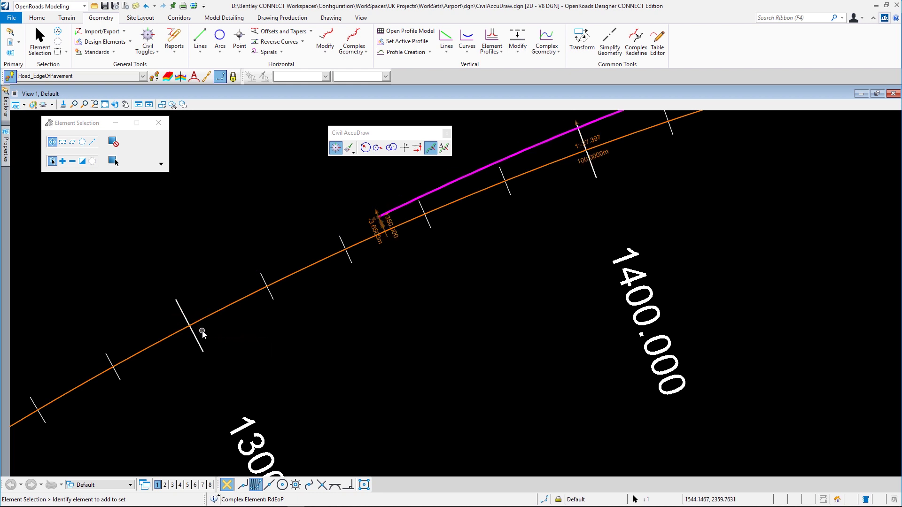
scroll(252, 376, down, 2)
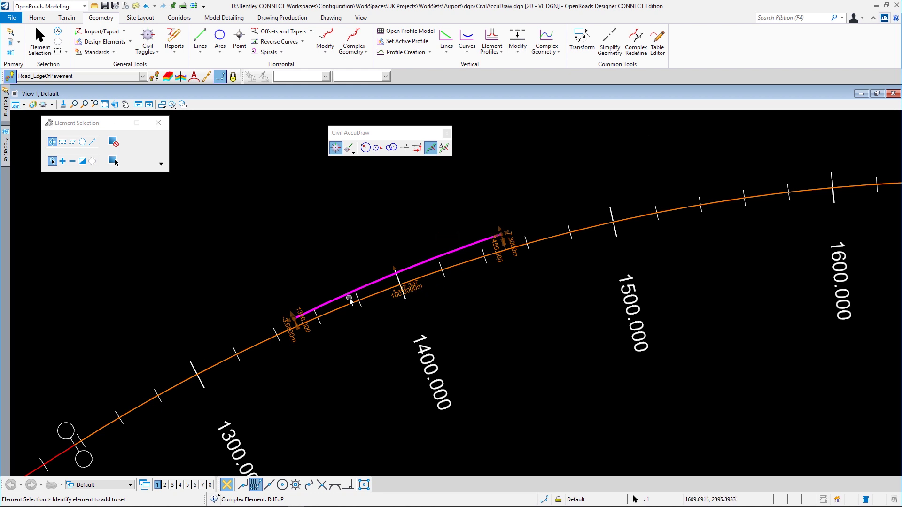
- Add a Single Offset Partial at 7.3 m from station 1400, 300 m long, not mirrored
scroll(164, 285, down, 3)
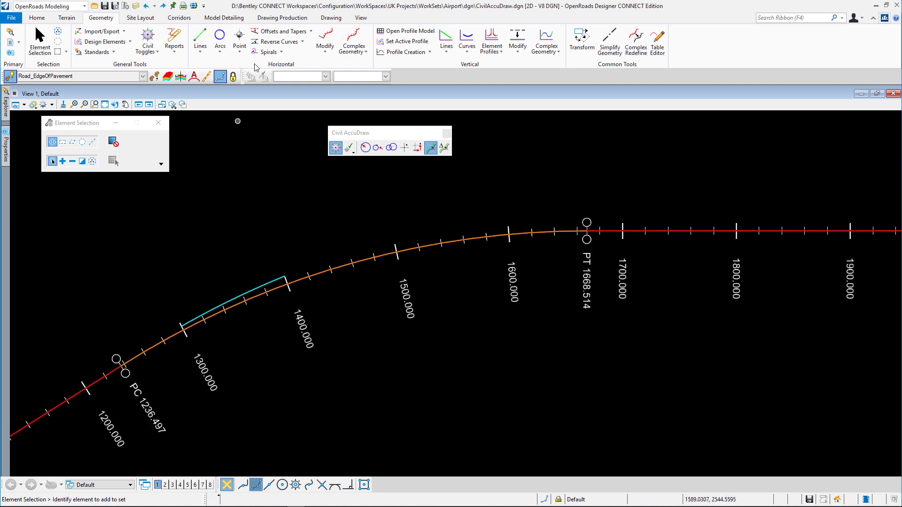
click(311, 31)
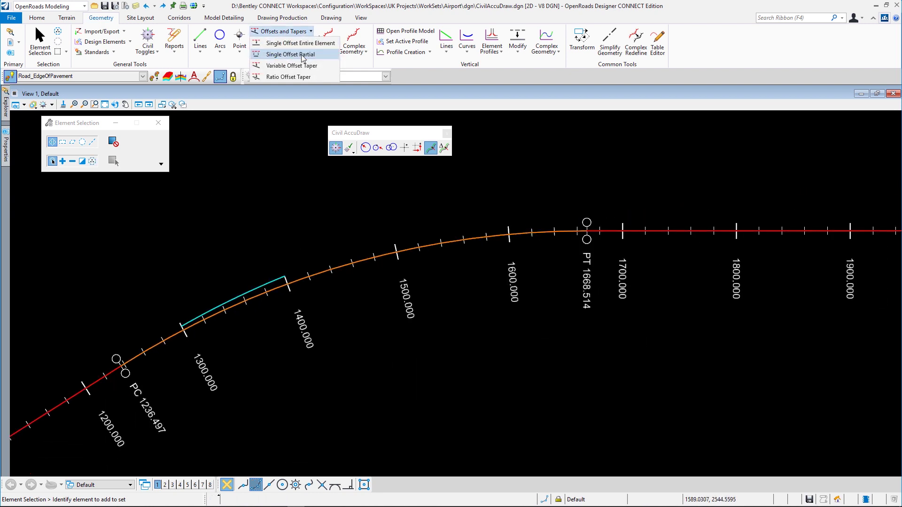
click(301, 55)
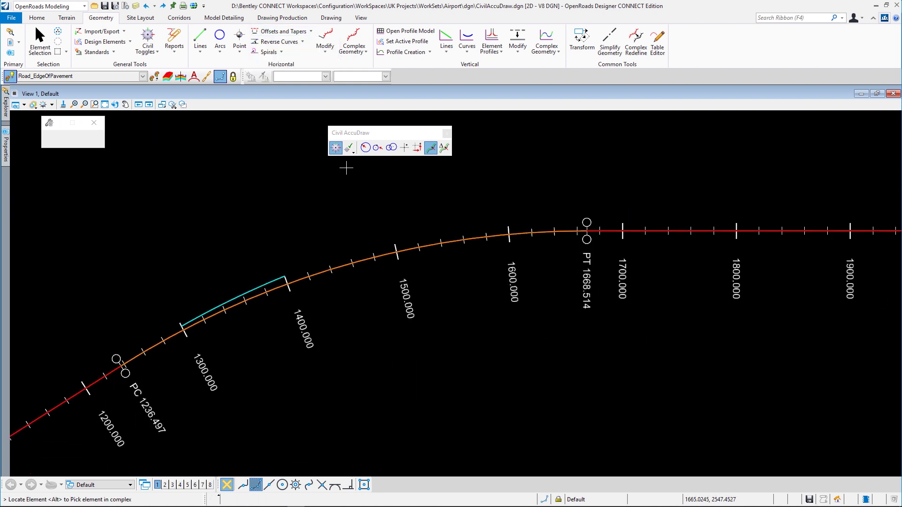
click(342, 266)
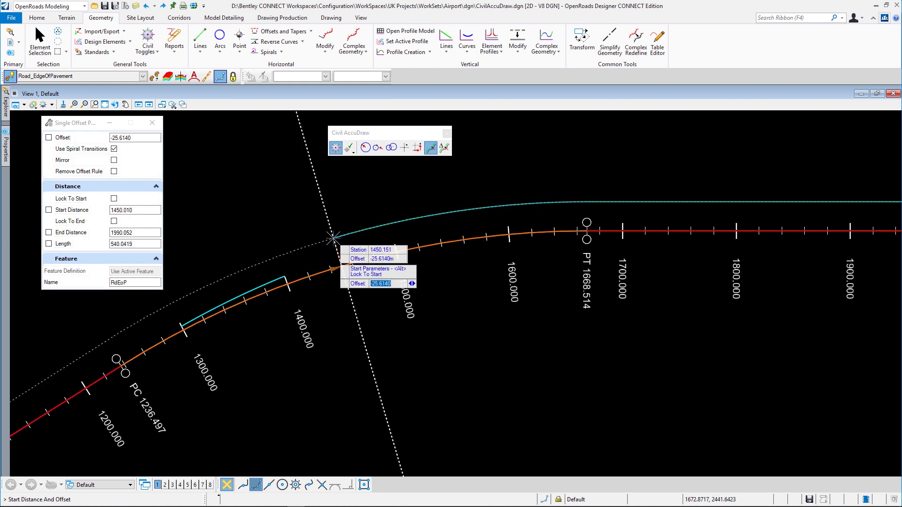
text(7.3)
key(Tab)
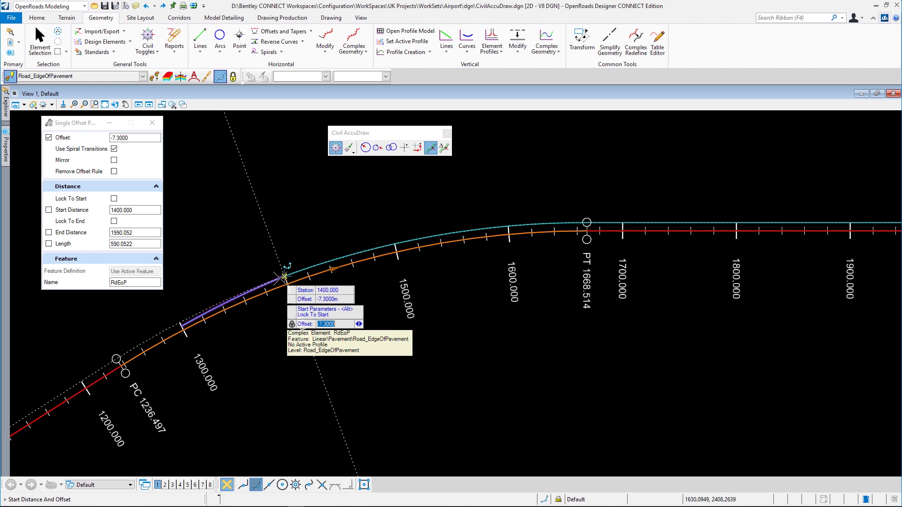
click(284, 276)
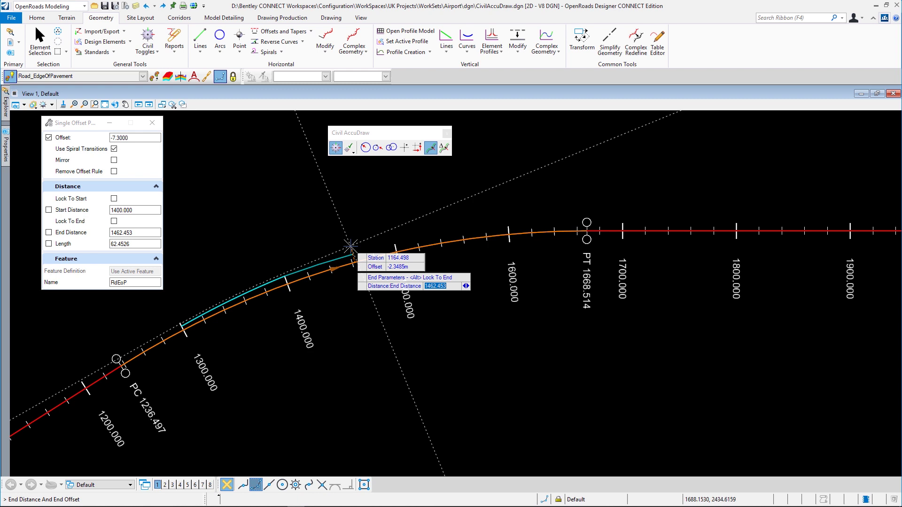
key(Right)
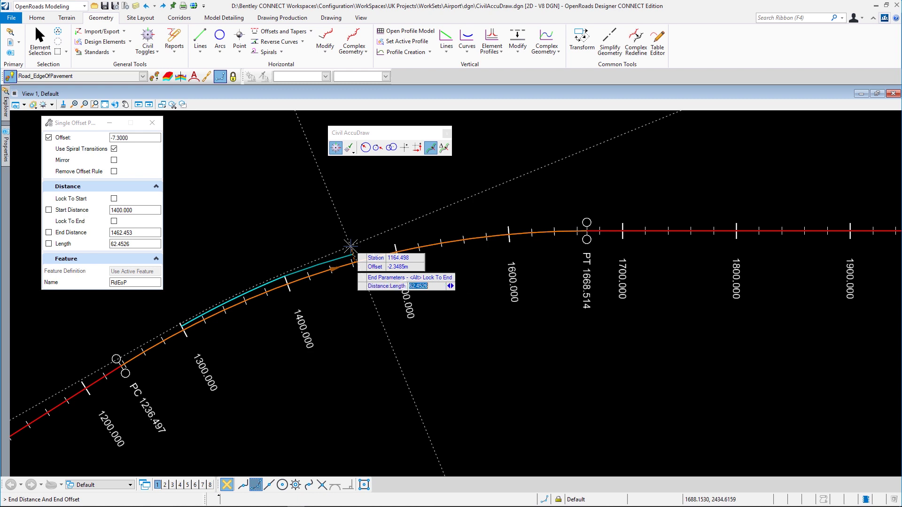
text(30)
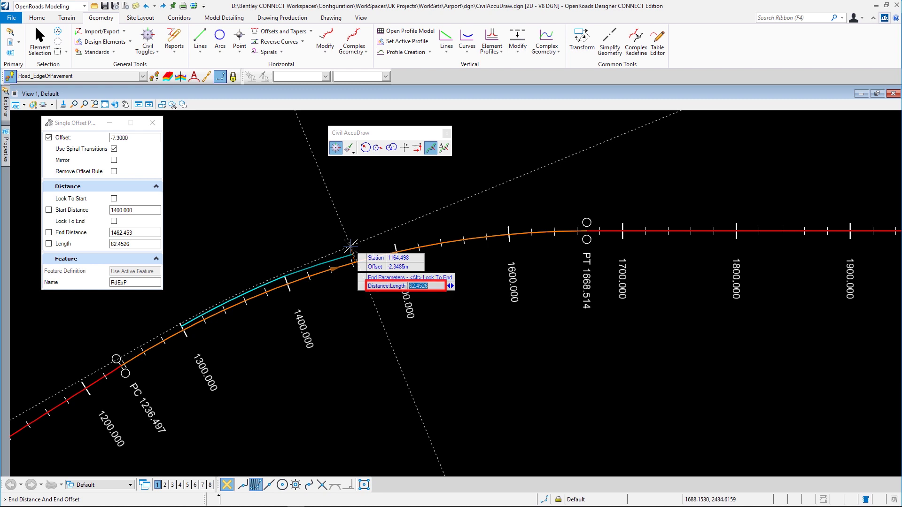
text(0)
key(Return)
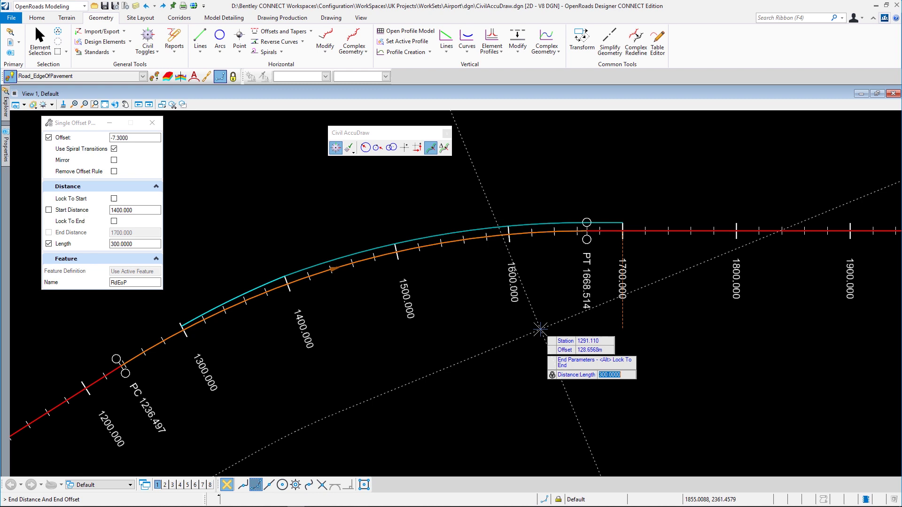
click(540, 330)
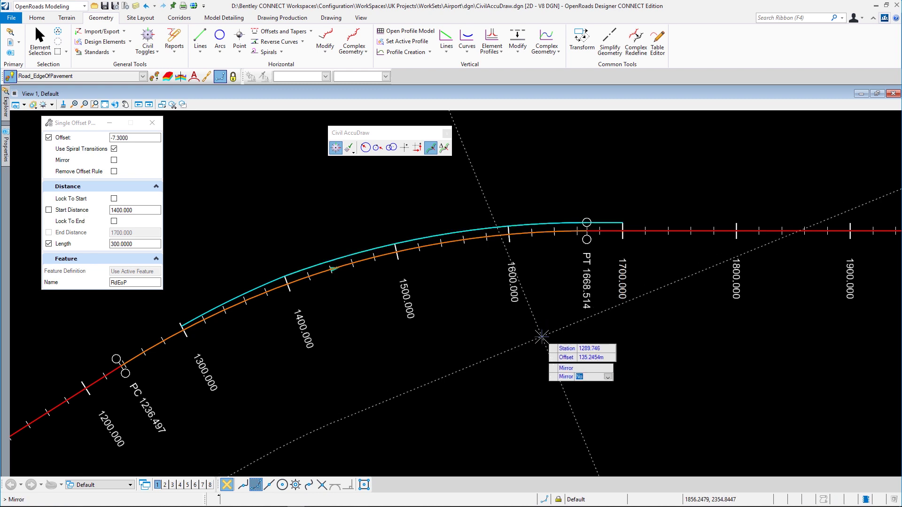
click(541, 336)
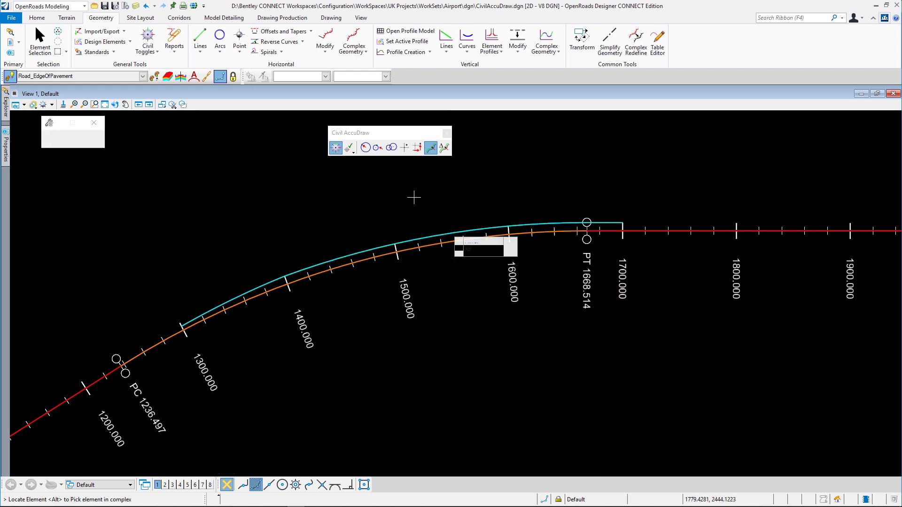
- Create a variable offset taper from 7.3 m at station 1700 to 3.65 m over 100 m, unmirrored
click(310, 31)
click(300, 66)
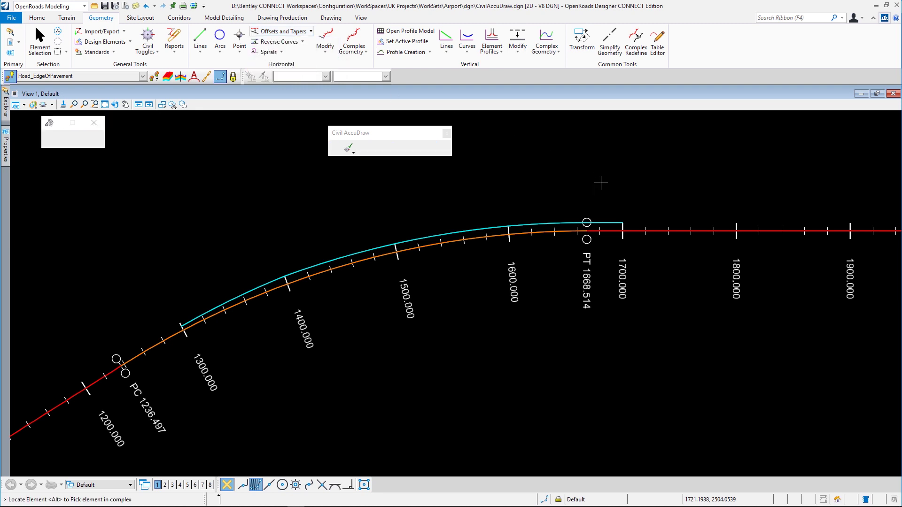
click(630, 227)
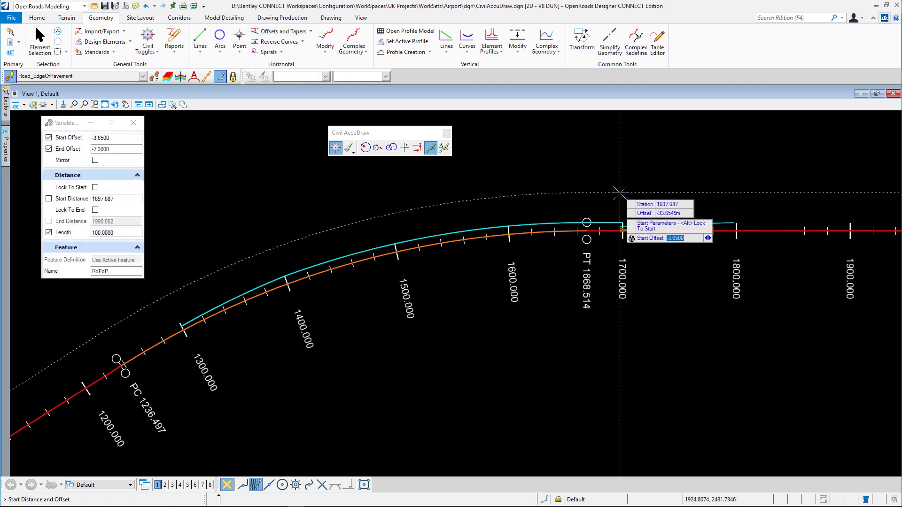
text(7.3000)
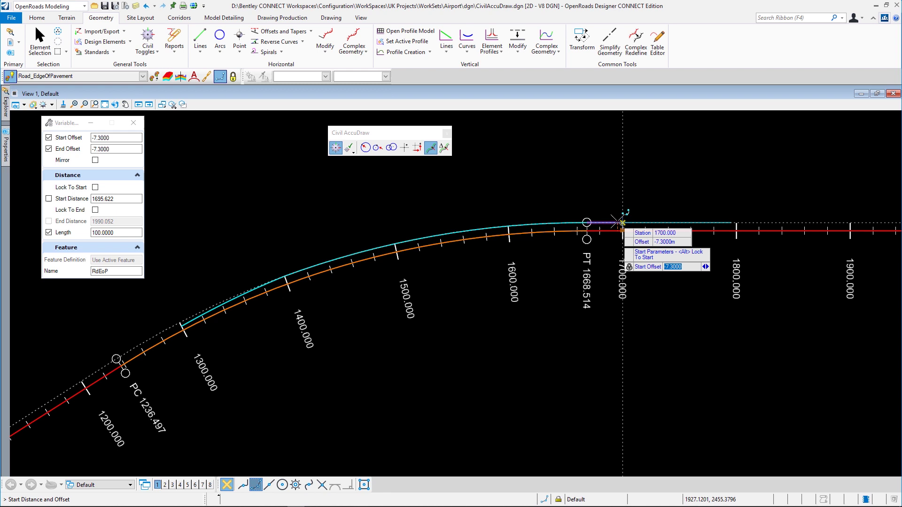
click(622, 223)
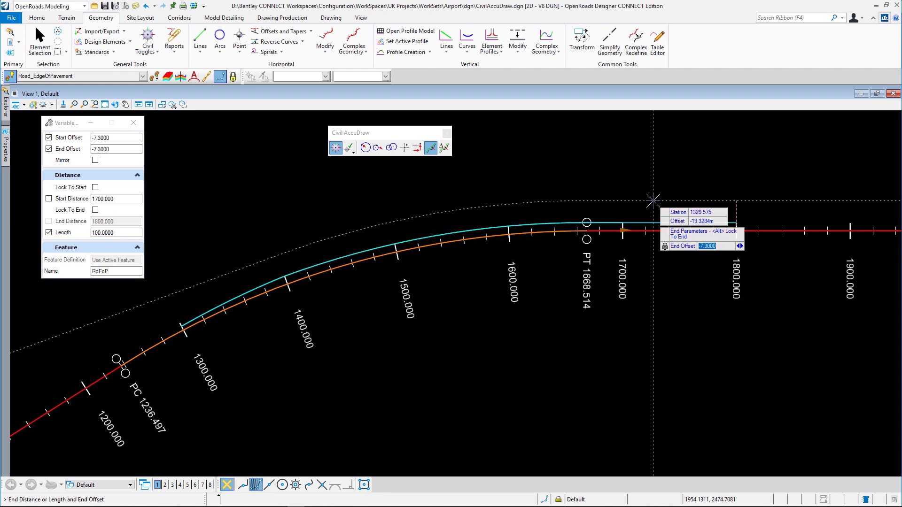
text(3.65)
key(Return)
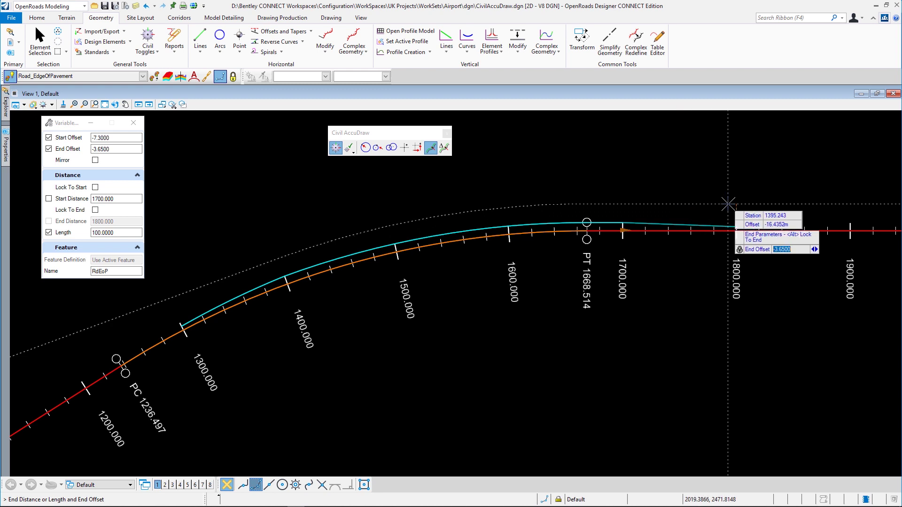
click(729, 204)
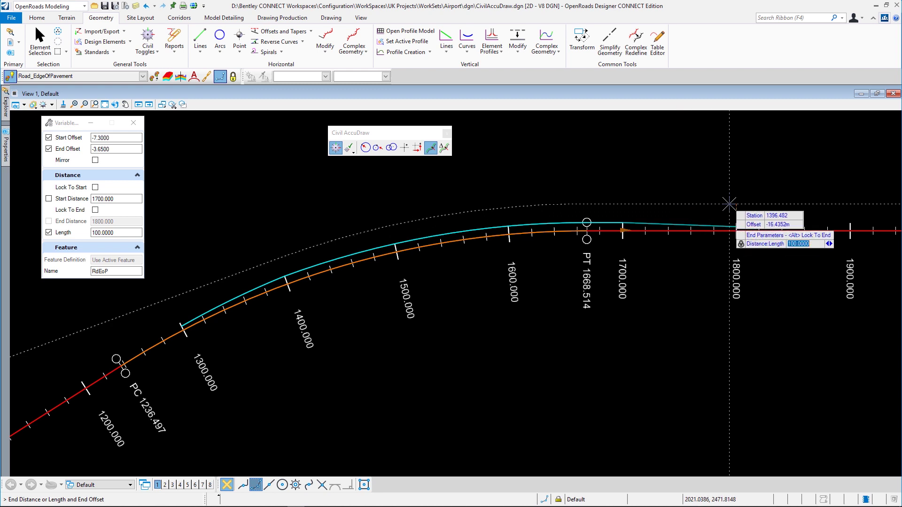
click(781, 186)
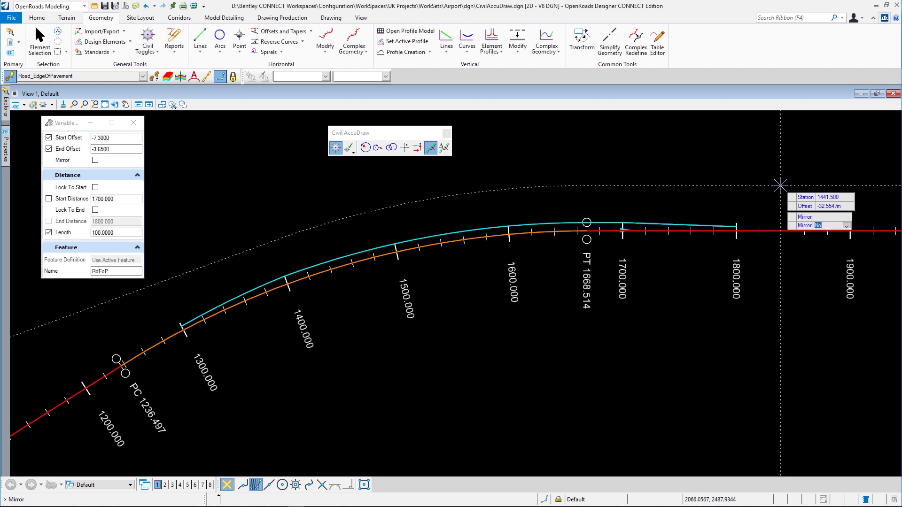
click(780, 186)
- Finish the taper tool, then set the entry taper's start station to 1400
right_click(218, 251)
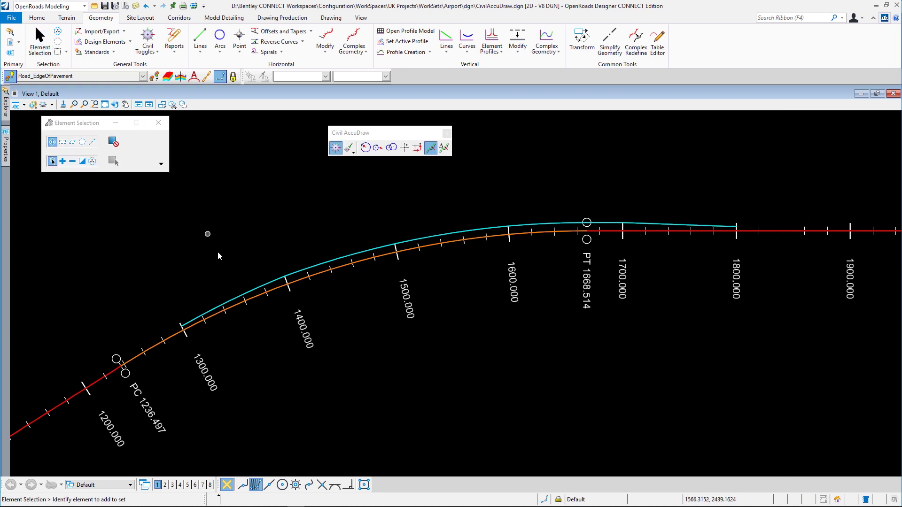
click(238, 298)
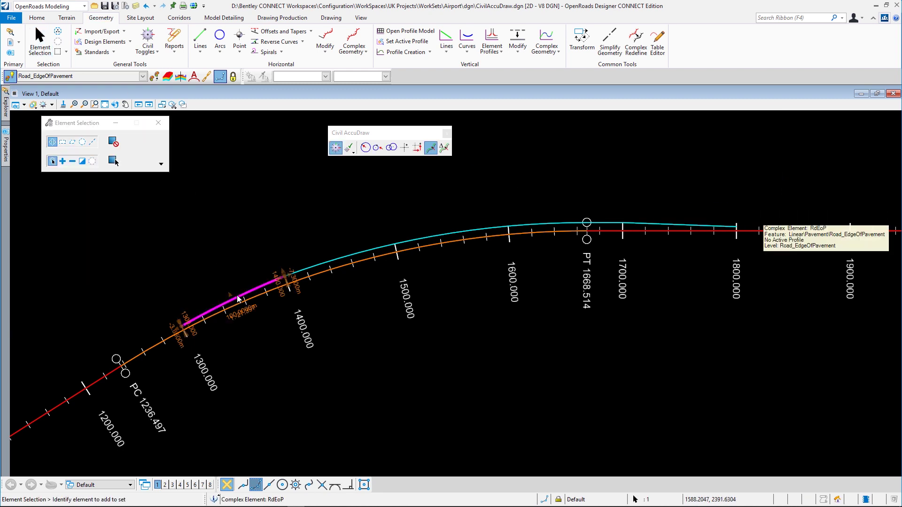
click(184, 317)
text(1)
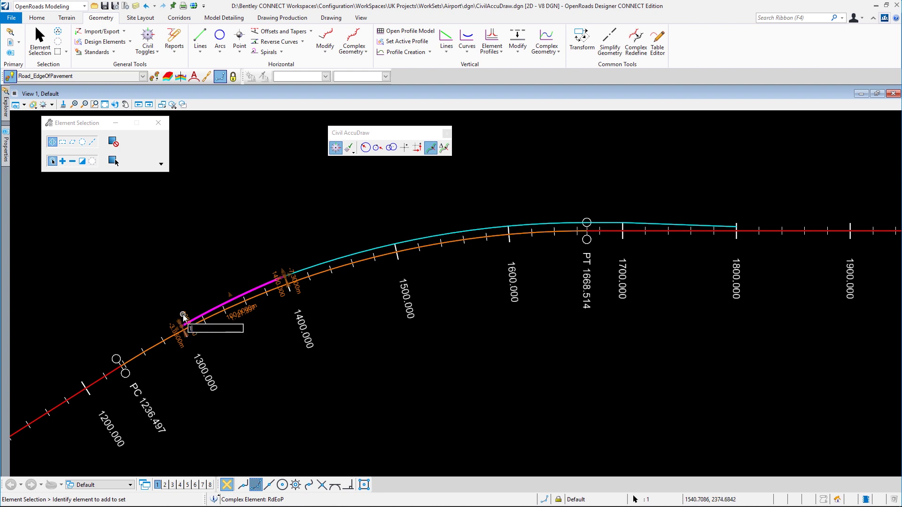
text(400)
key(Return)
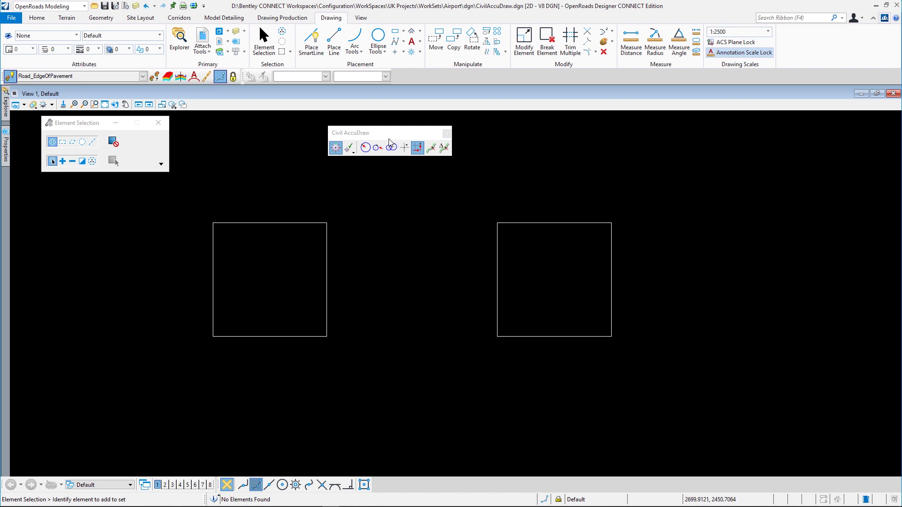
- Move the Civil AccuDraw panel aside and start the civil Line tool from Geometry
drag(380, 137, 406, 135)
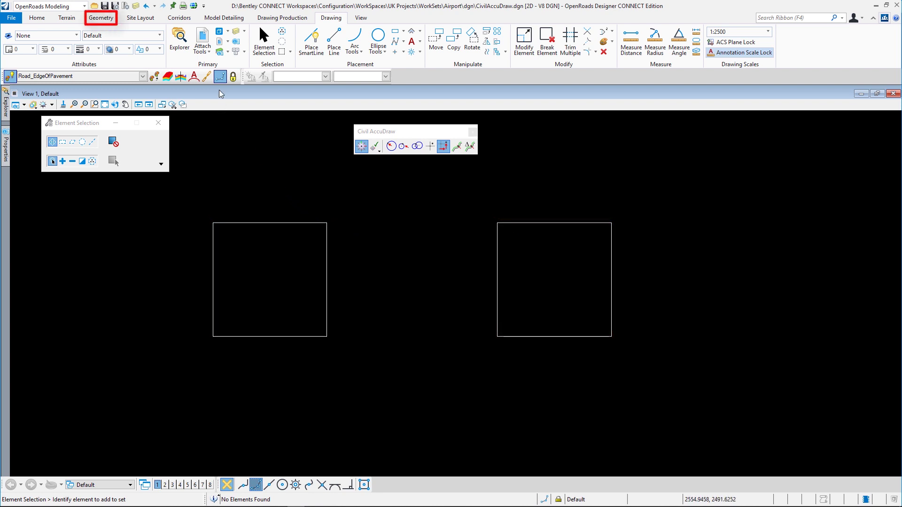
click(107, 19)
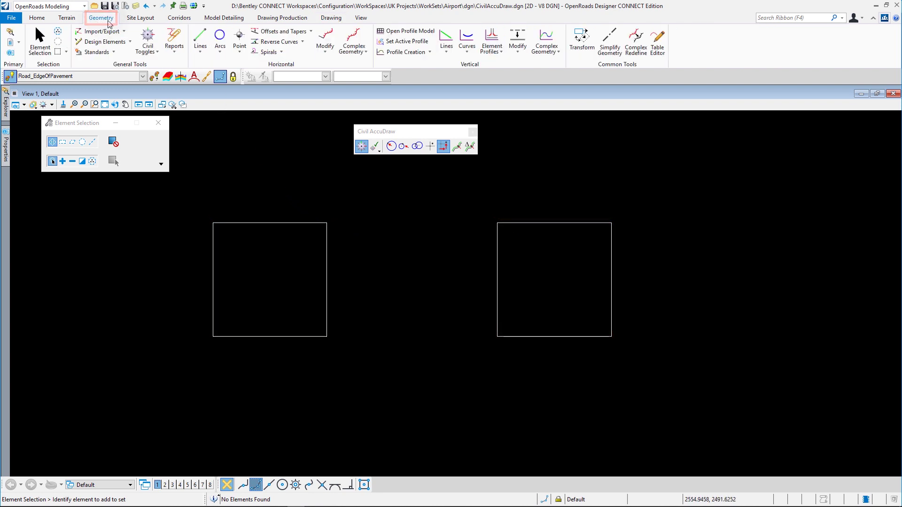
click(200, 38)
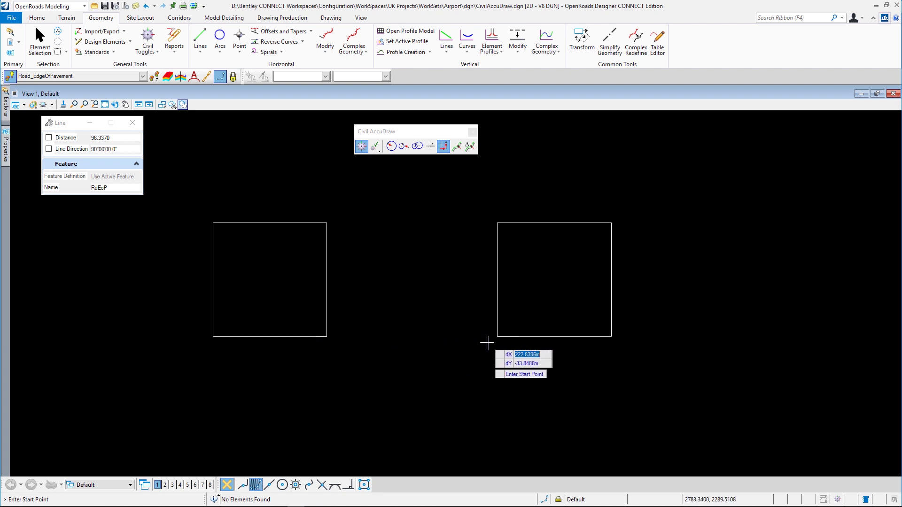
- Switch Civil AccuDraw to Distance-Distance and reference the left rectangle's top-right corner
click(417, 146)
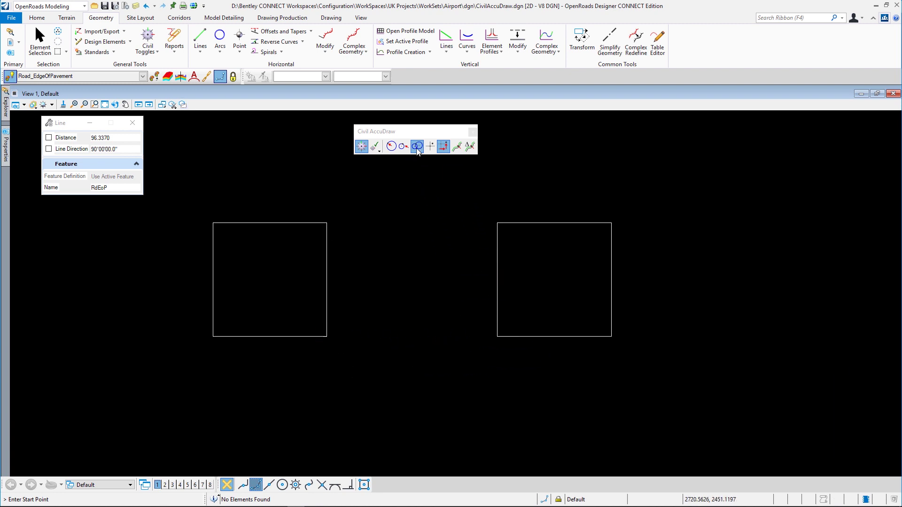
drag(412, 134, 575, 128)
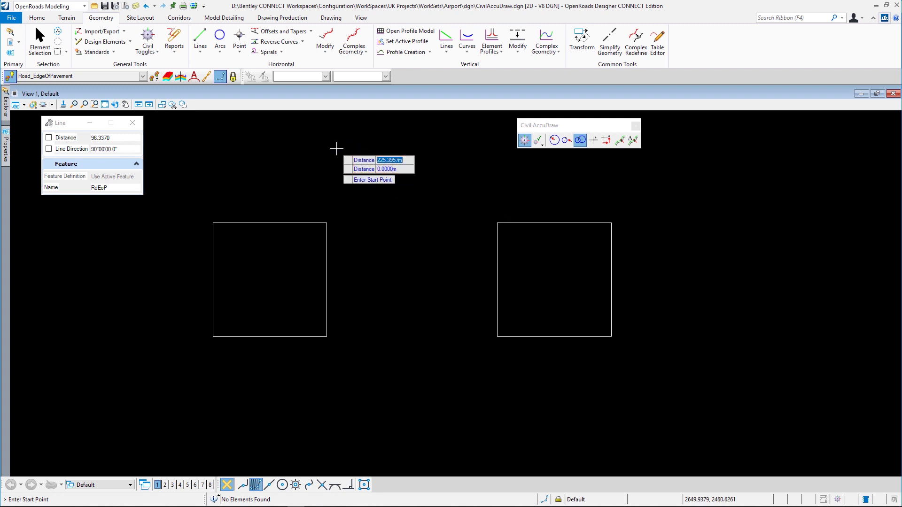
key(o)
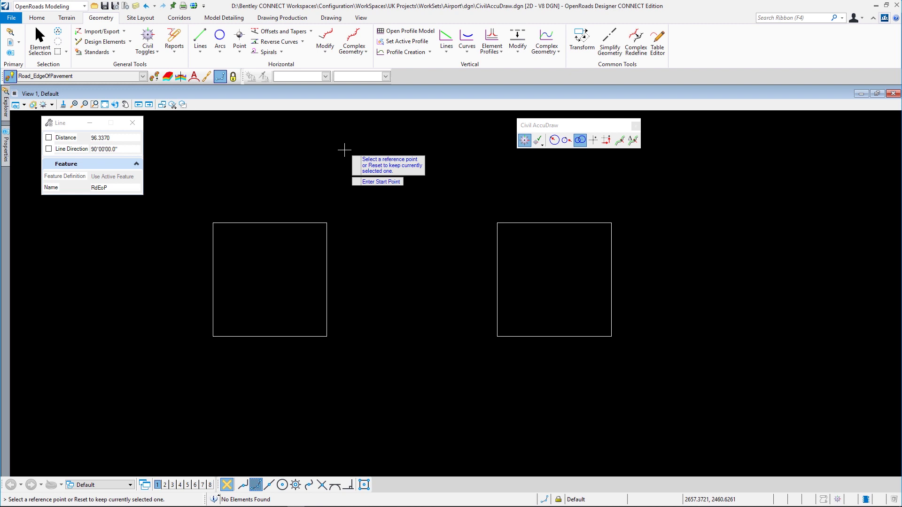
click(327, 221)
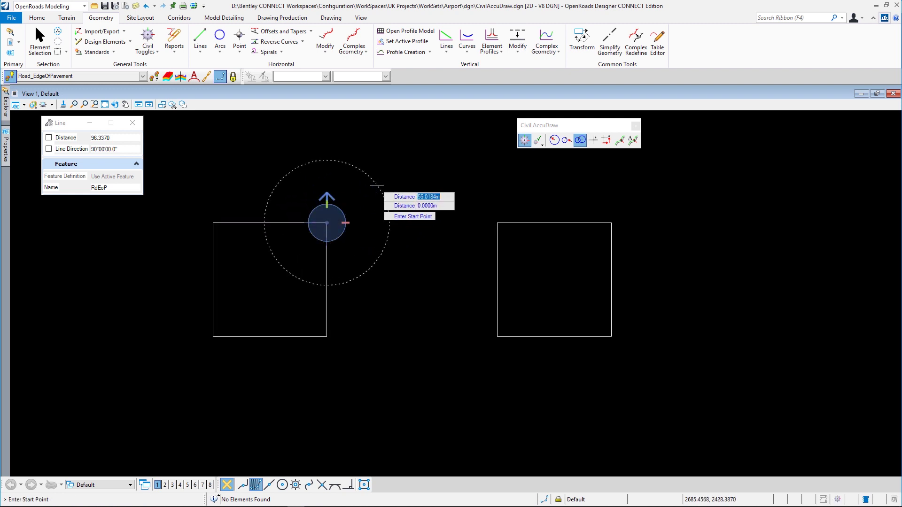
key(Tab)
key(Return)
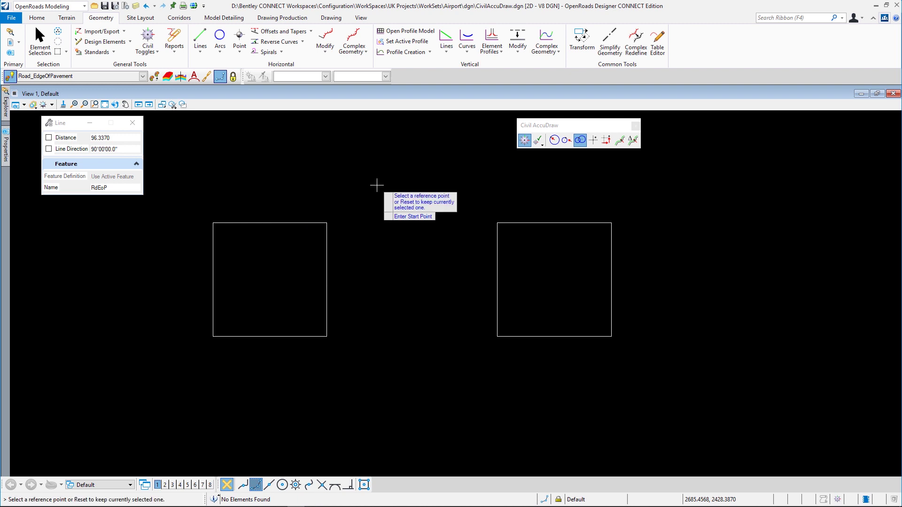
- Reference the right rectangle's top-left corner and lock both distances at 150 m
click(497, 220)
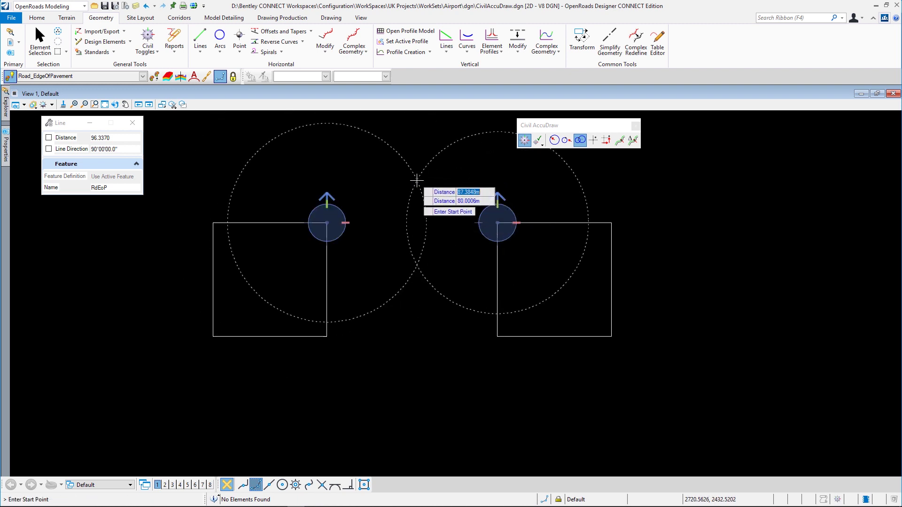
text(150)
key(Tab)
text(15)
click(383, 280)
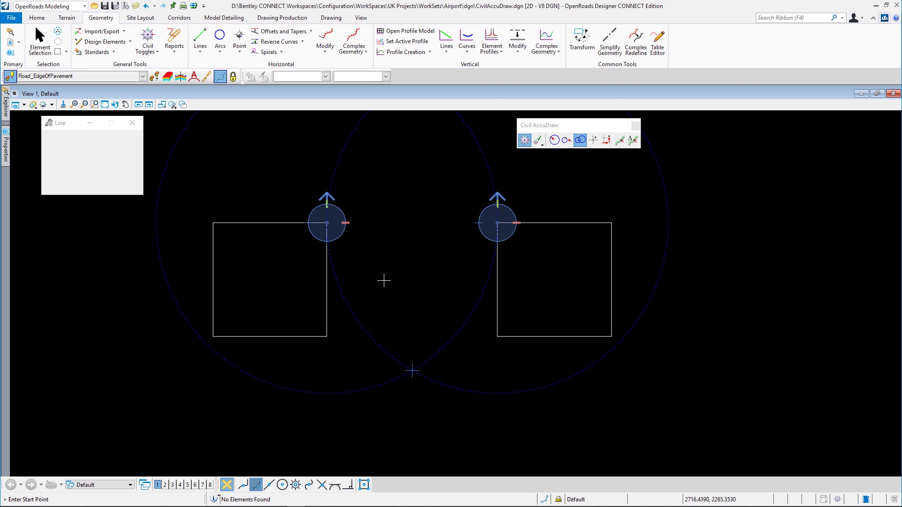
middle_drag(384, 281, 378, 325)
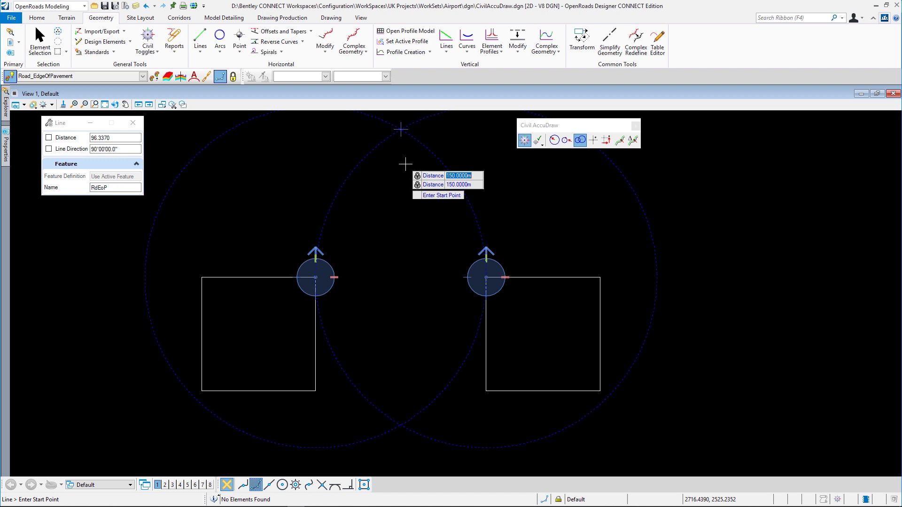
- Place the line's start at the upper intersection and reference the left rectangle's bottom-right corner
click(400, 128)
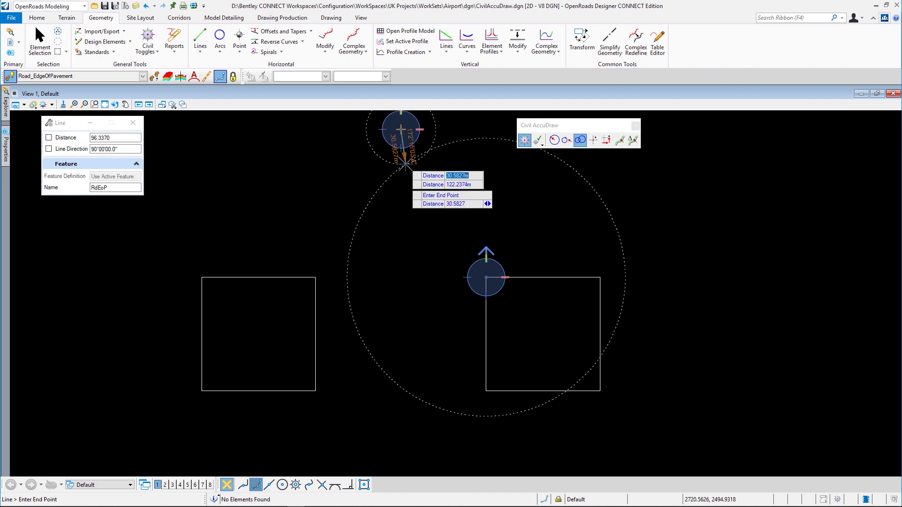
click(316, 390)
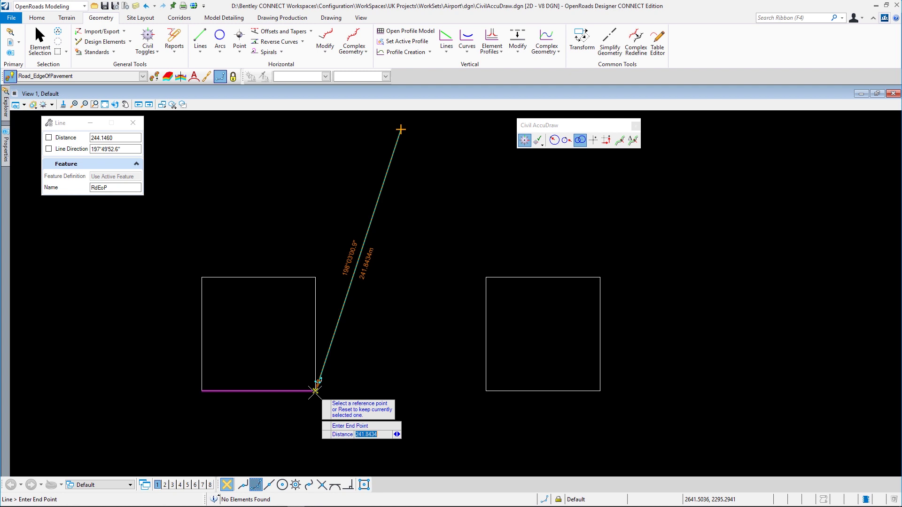
click(323, 389)
key(Tab)
text(150)
key(Tab)
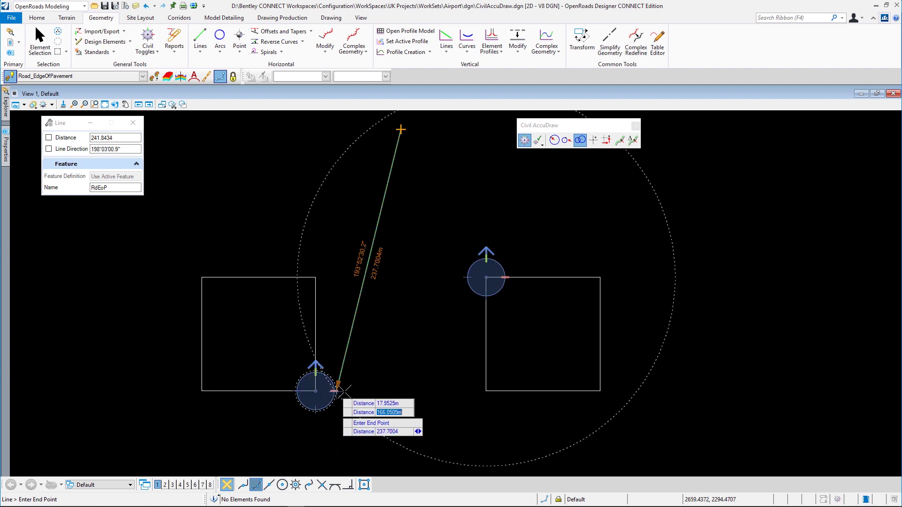
text(100)
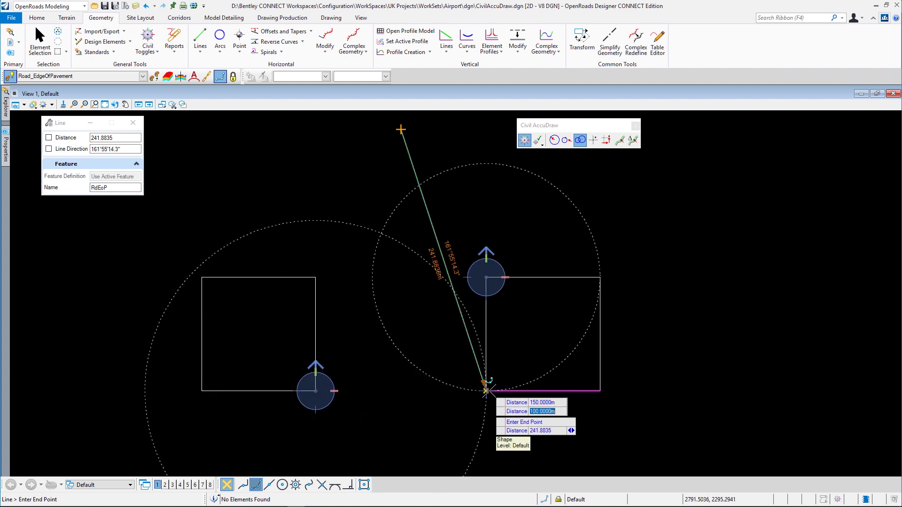
- Reference the right rectangle's bottom-left corner and lock both end distances at 100 m
click(487, 390)
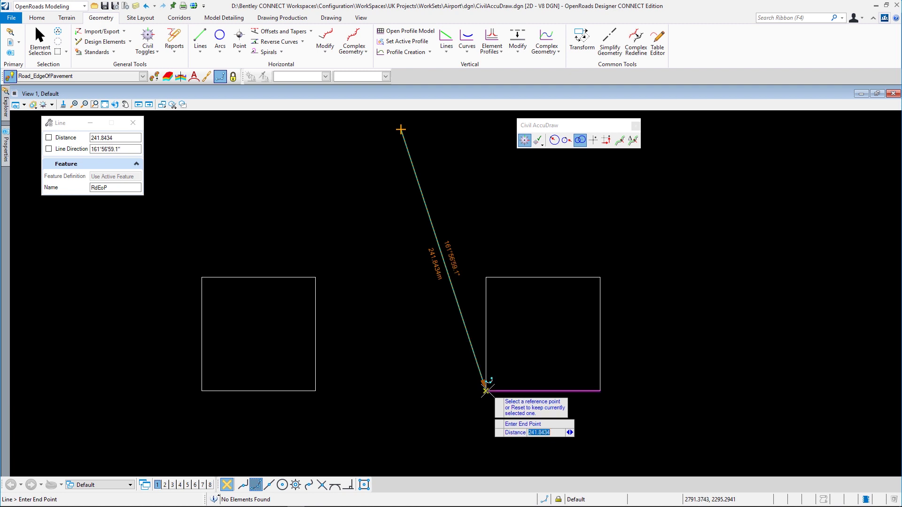
click(487, 390)
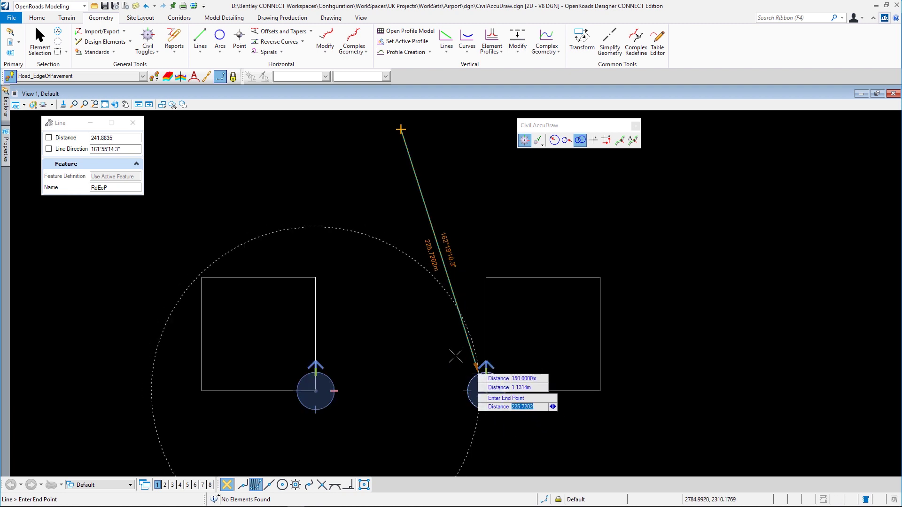
middle_drag(451, 351, 442, 307)
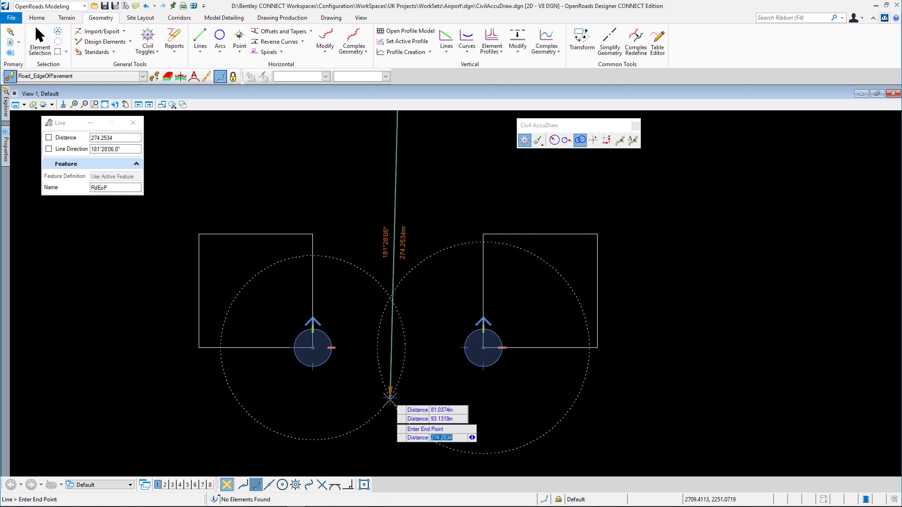
key(Tab)
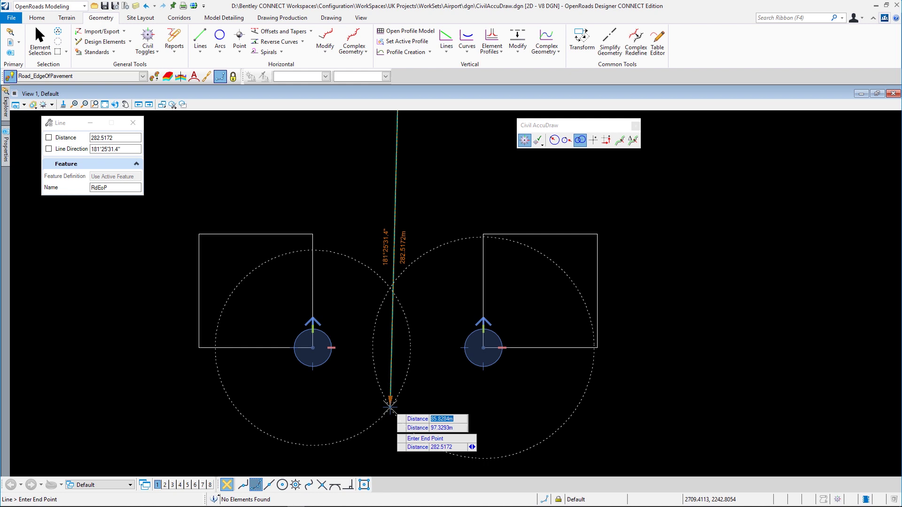
text(100)
key(Tab)
text(100)
key(Tab)
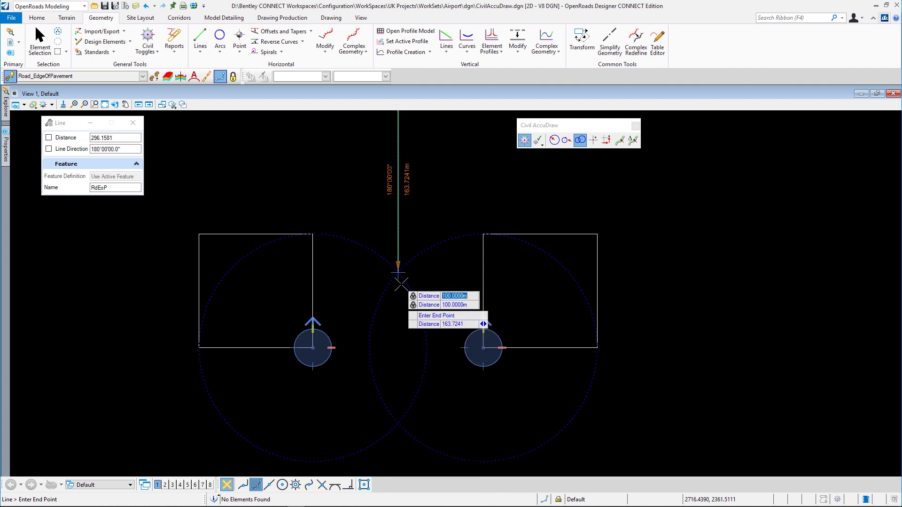
- Place the line's end at the lower intersection and return to element selection
click(397, 421)
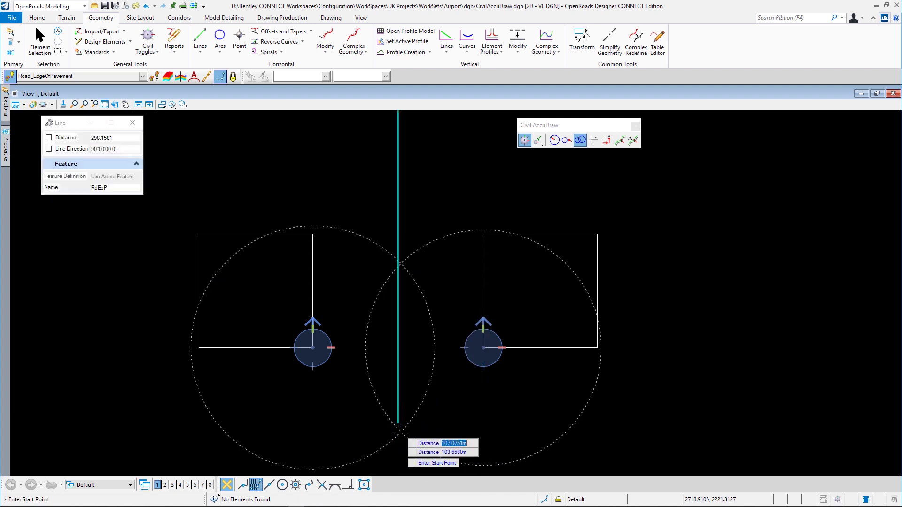
scroll(415, 421, down, 1)
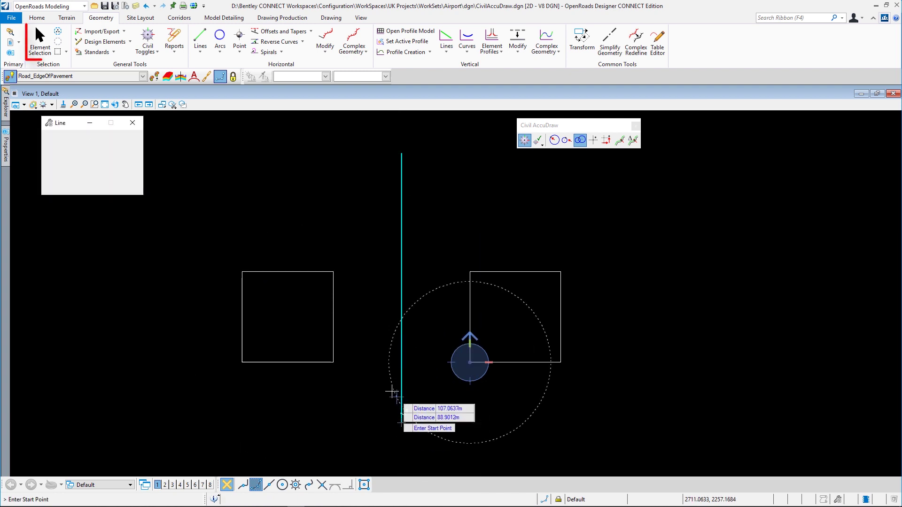
click(40, 42)
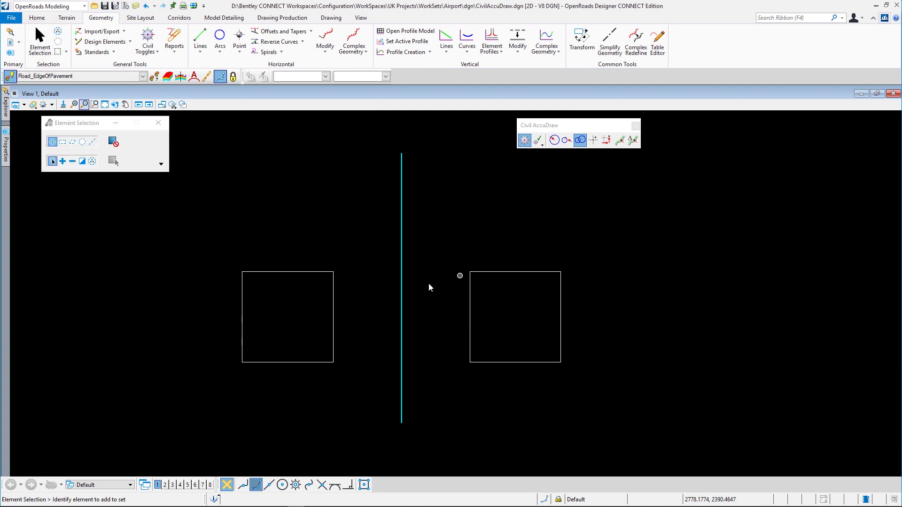
- Change both of the line's 150 m top distance constraints to 120 m
click(402, 292)
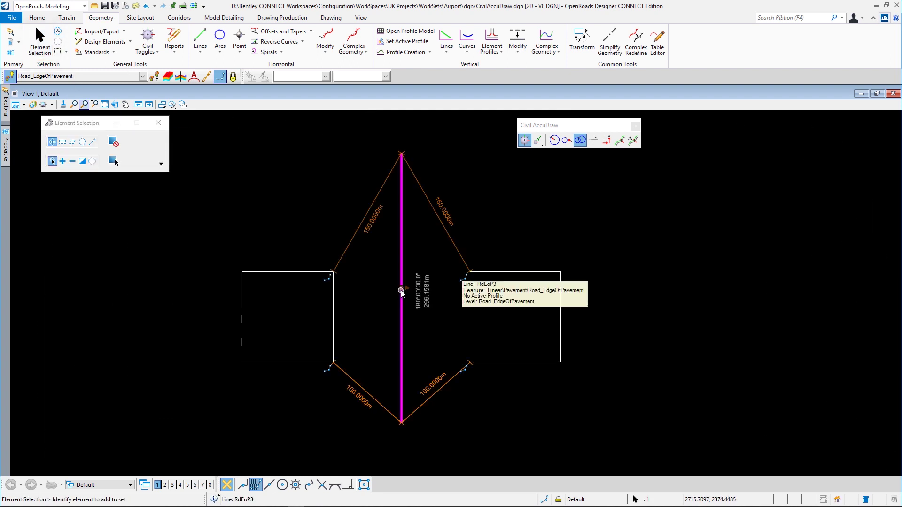
click(369, 234)
text(120)
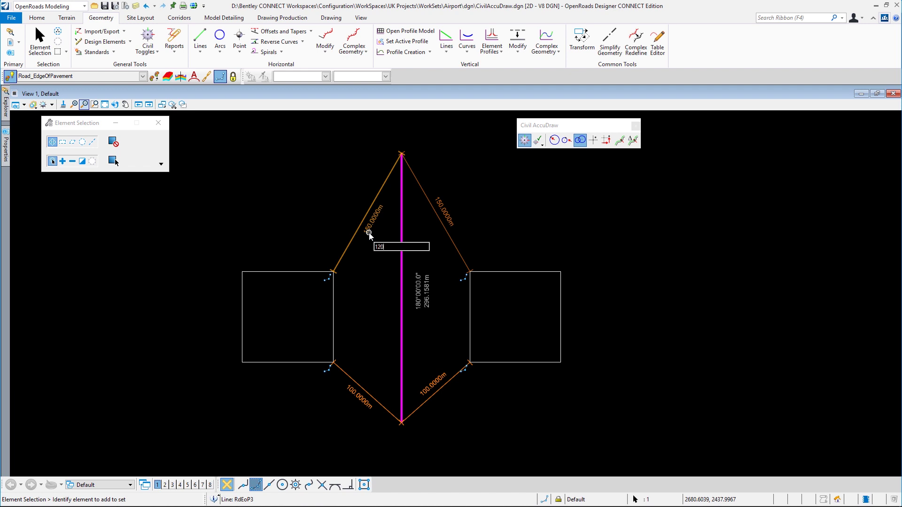
key(Return)
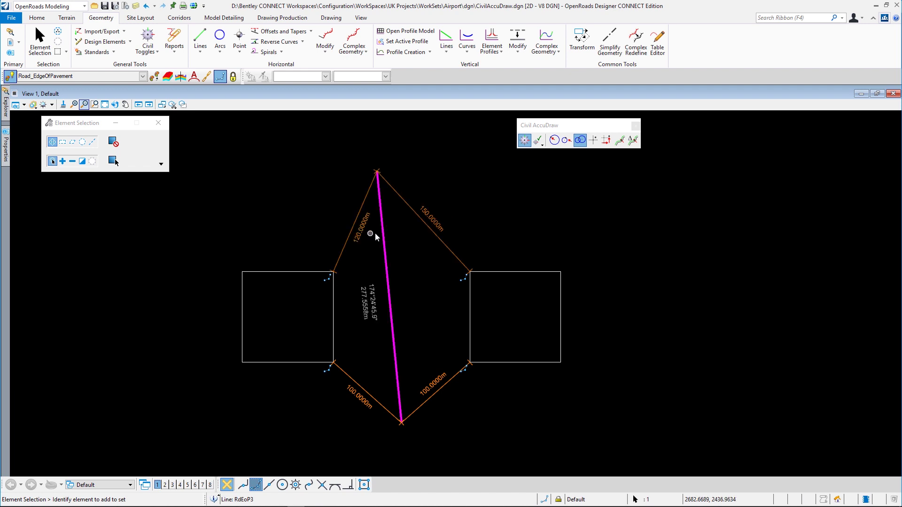
click(428, 217)
text(120)
key(Return)
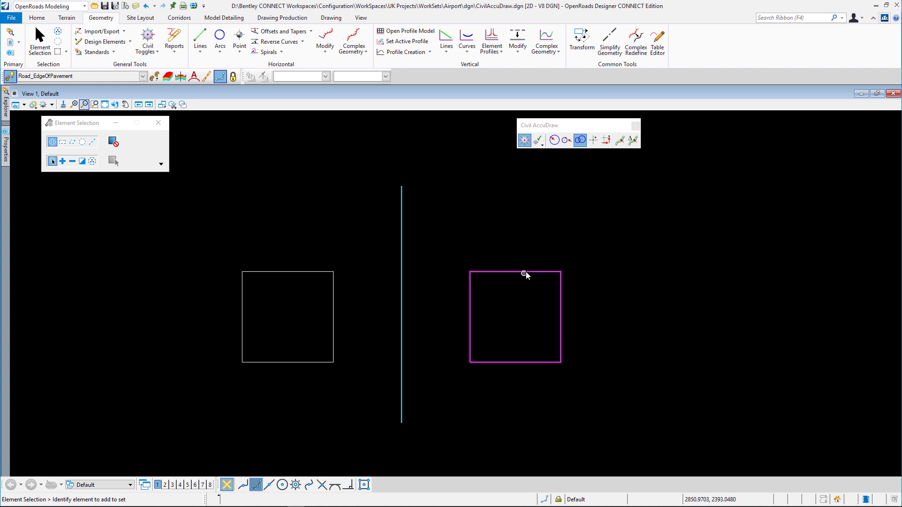
- Move the right rectangle so the constrained line follows it
right_click(554, 226)
click(576, 255)
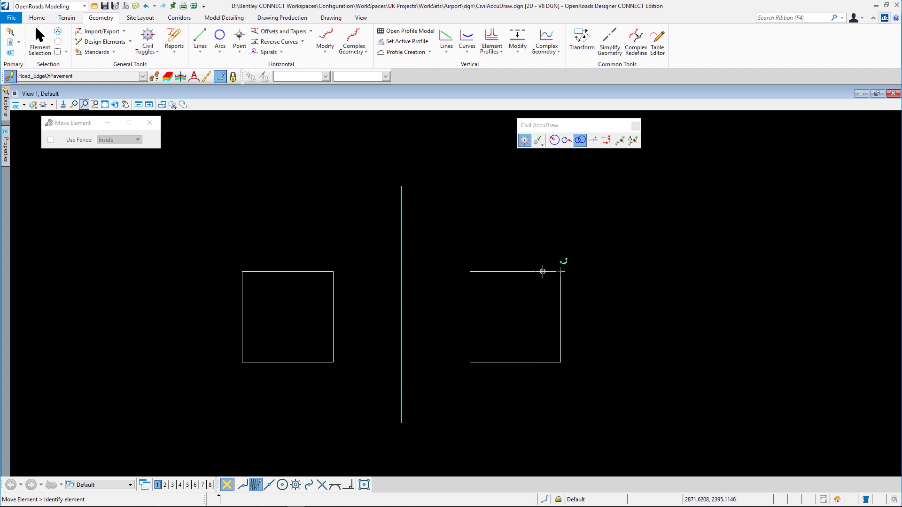
key(ctrl+z)
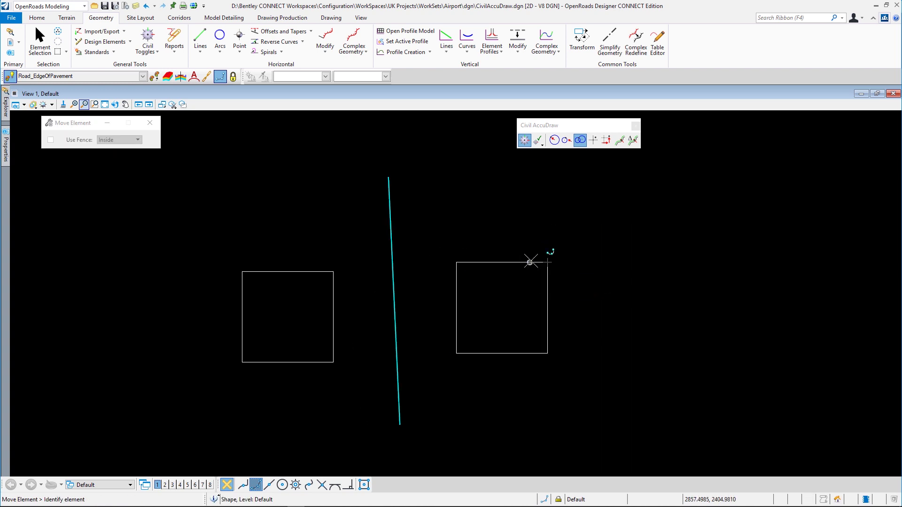
click(529, 258)
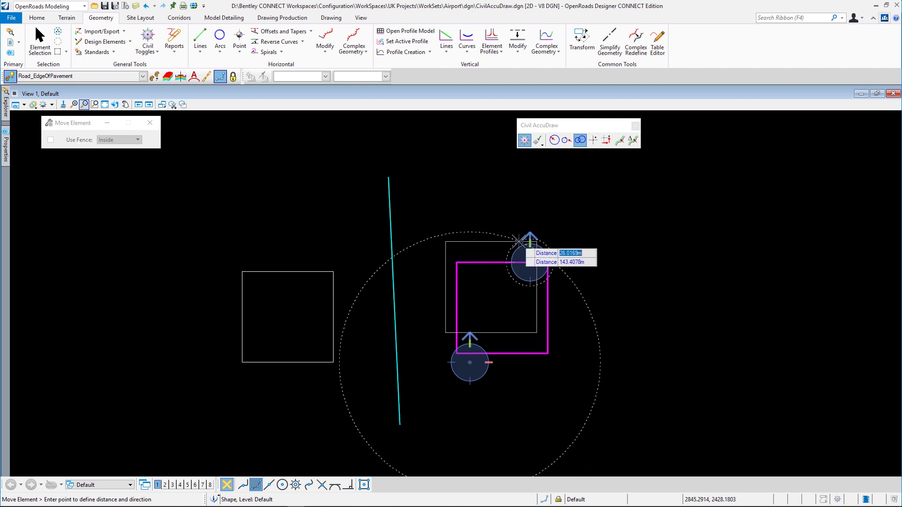
key(ctrl+z)
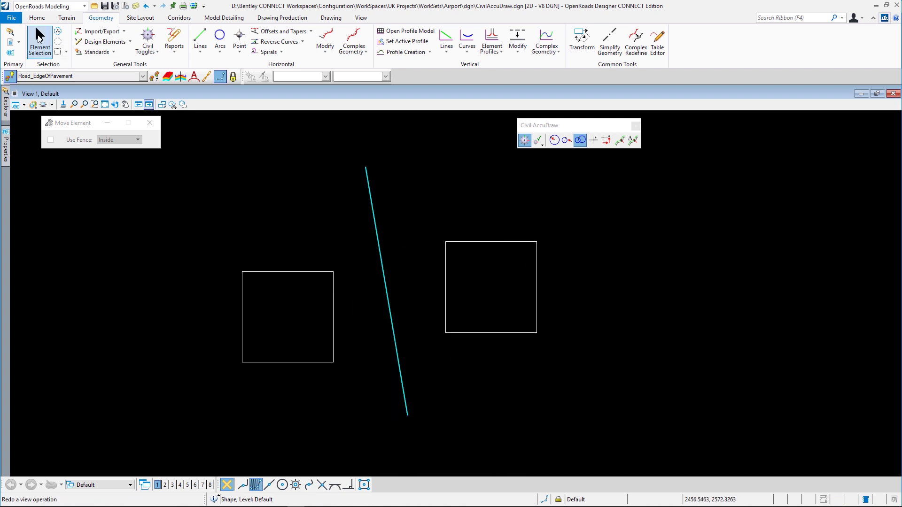
click(39, 40)
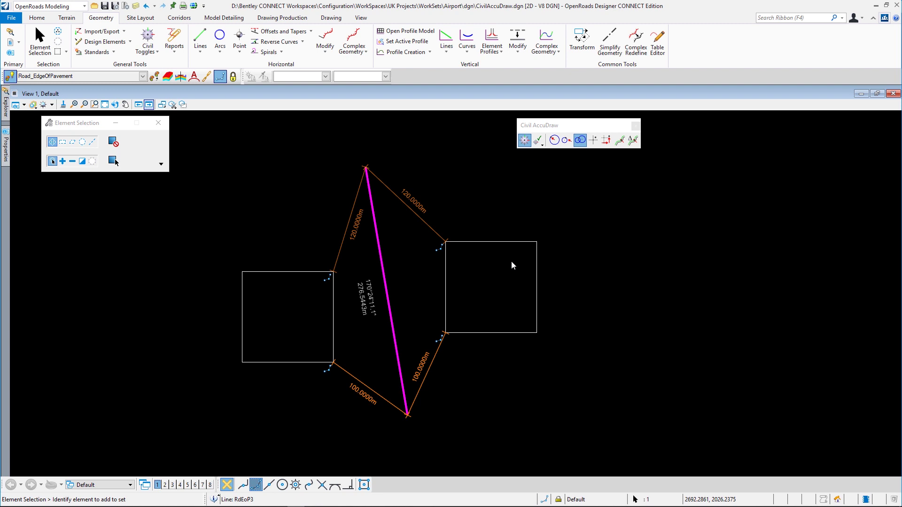